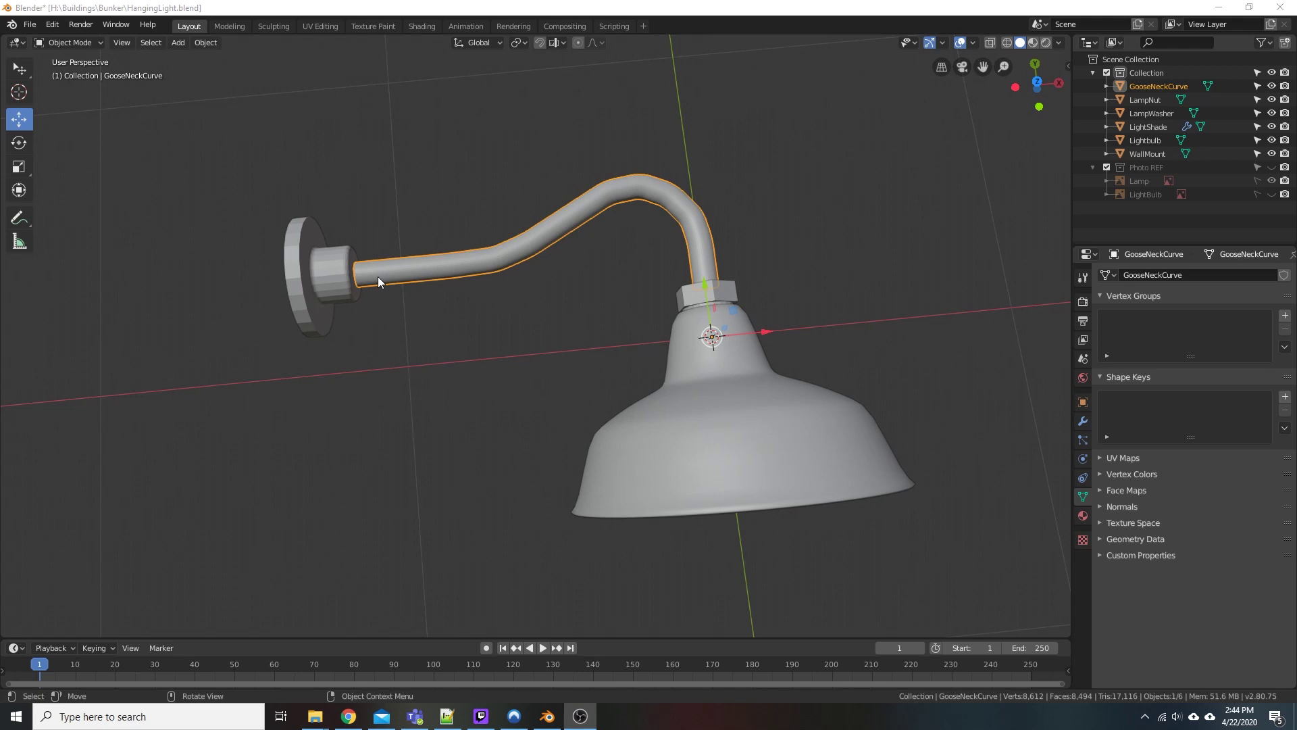
# Delete the old gooseneck tube, show the Photo REF collection and switch to Top Orthographic
pyautogui.click(497, 284)
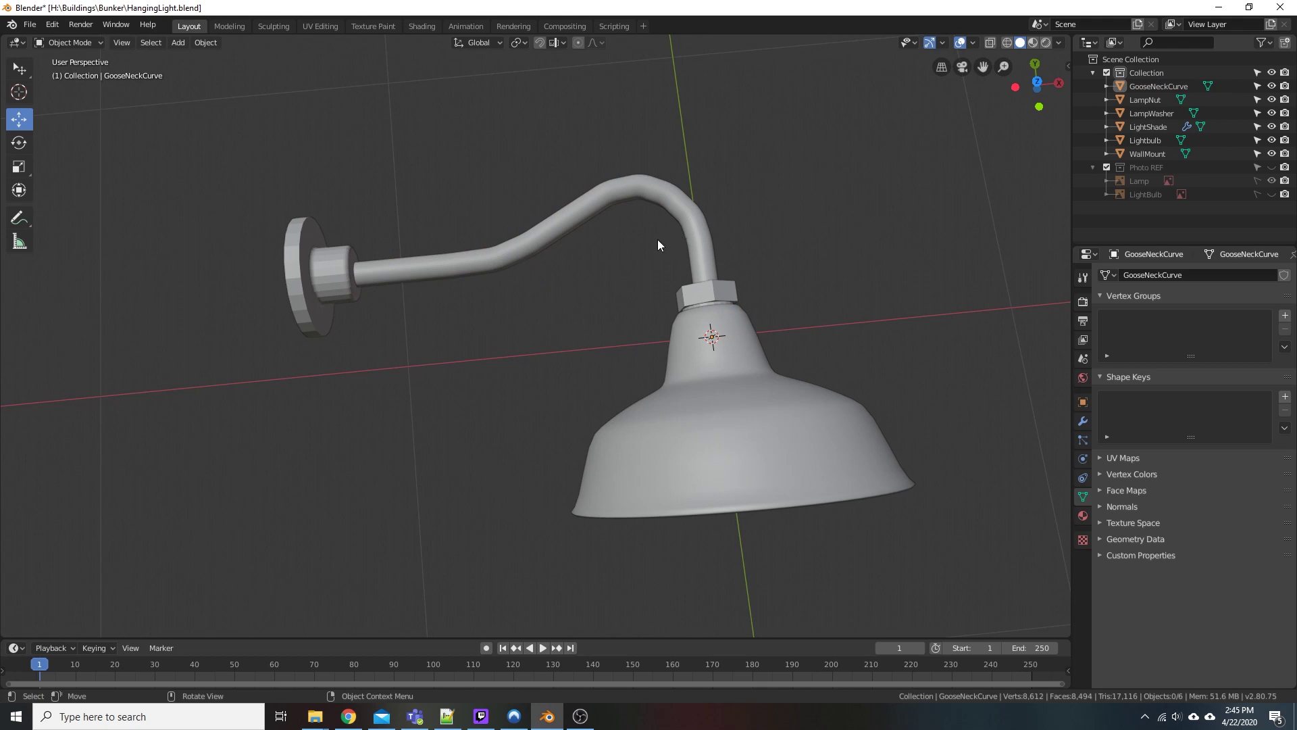
pyautogui.moveTo(658, 241); pyautogui.dragTo(680, 208, button='middle')
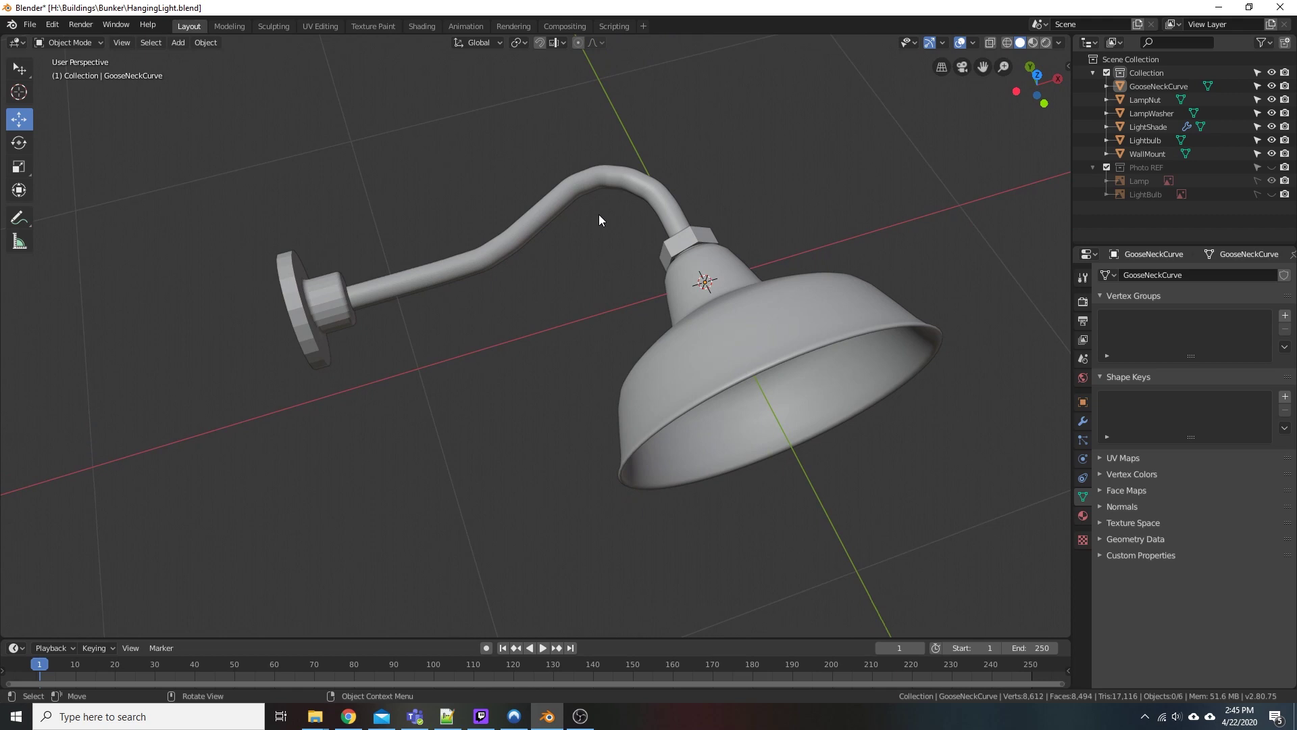
pyautogui.moveTo(565, 273); pyautogui.dragTo(525, 278, button='middle')
pyautogui.click(677, 221)
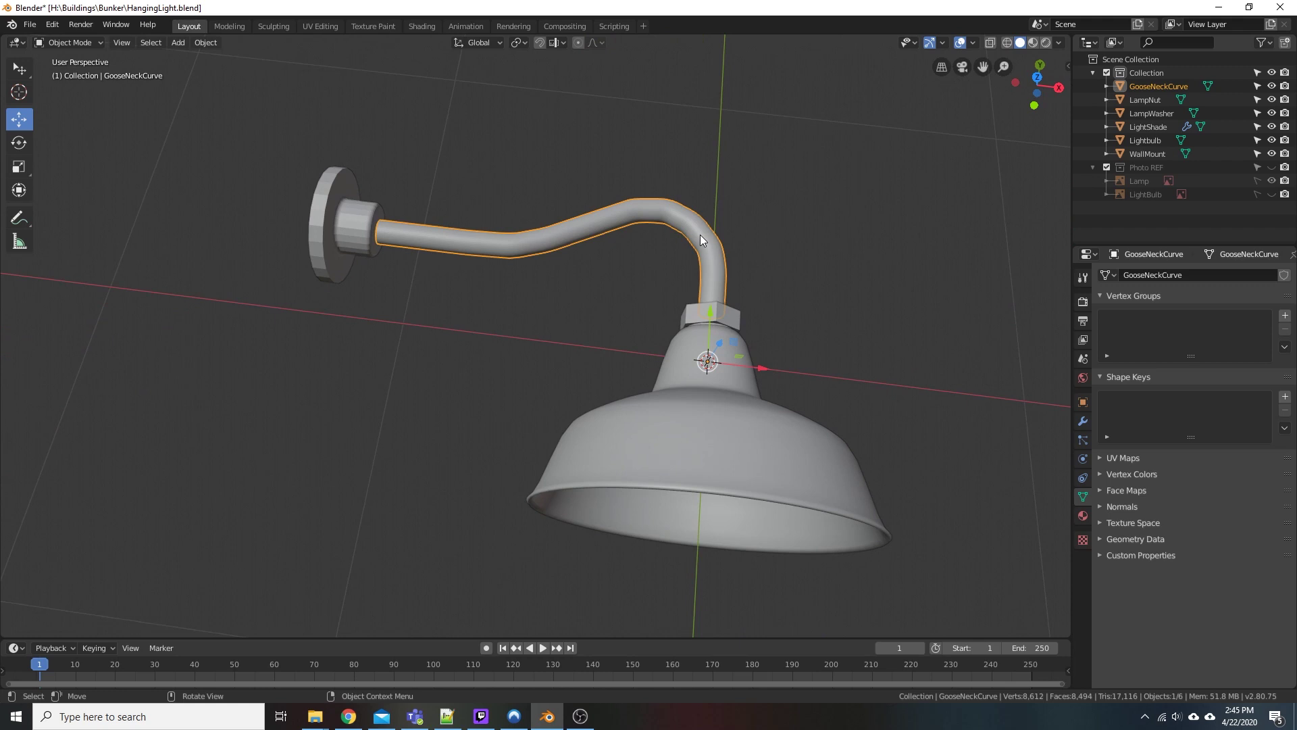
pyautogui.rightClick(700, 234)
pyautogui.click(675, 266)
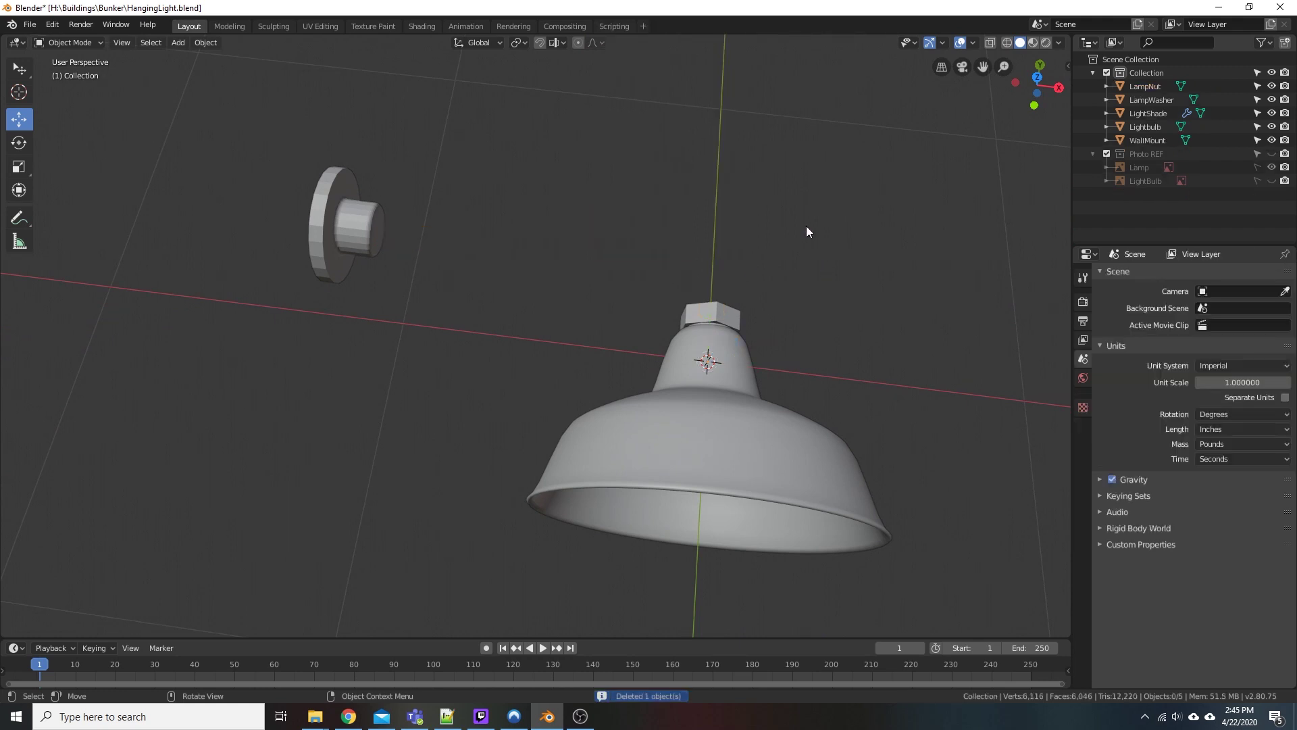
pyautogui.click(1272, 153)
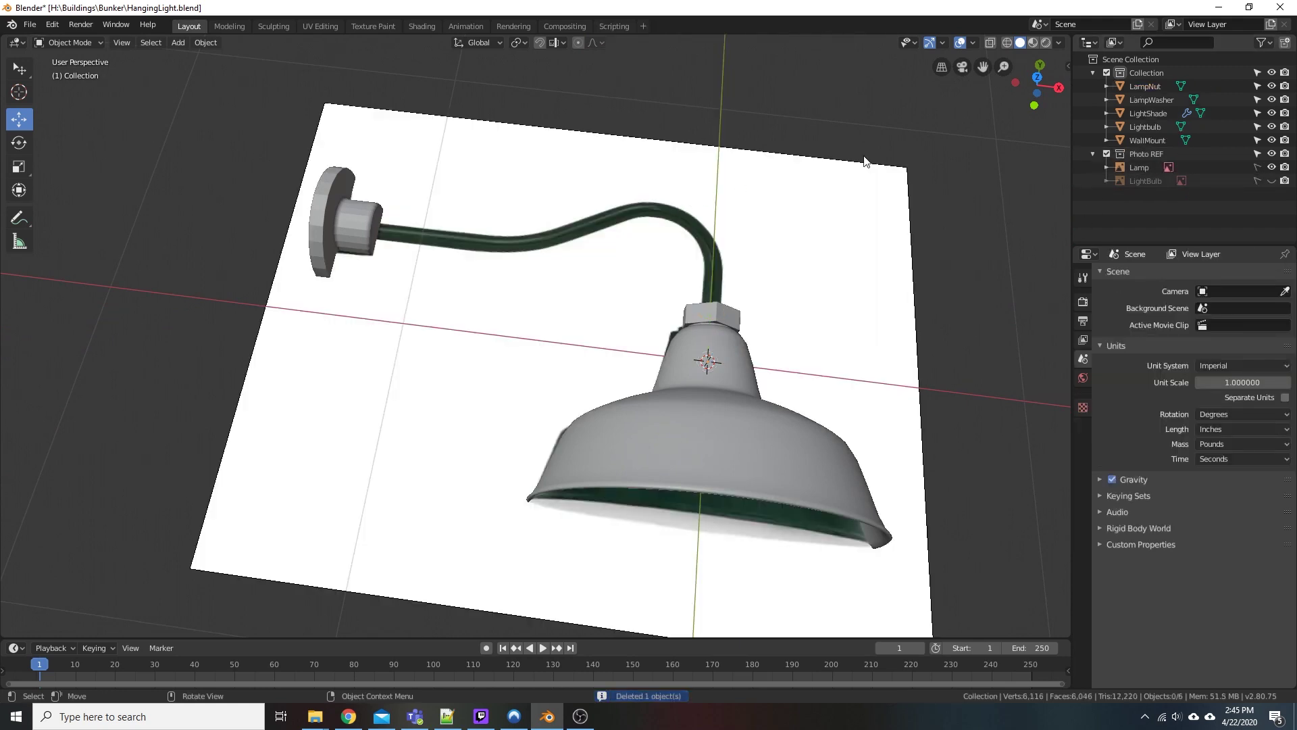
pyautogui.click(1038, 78)
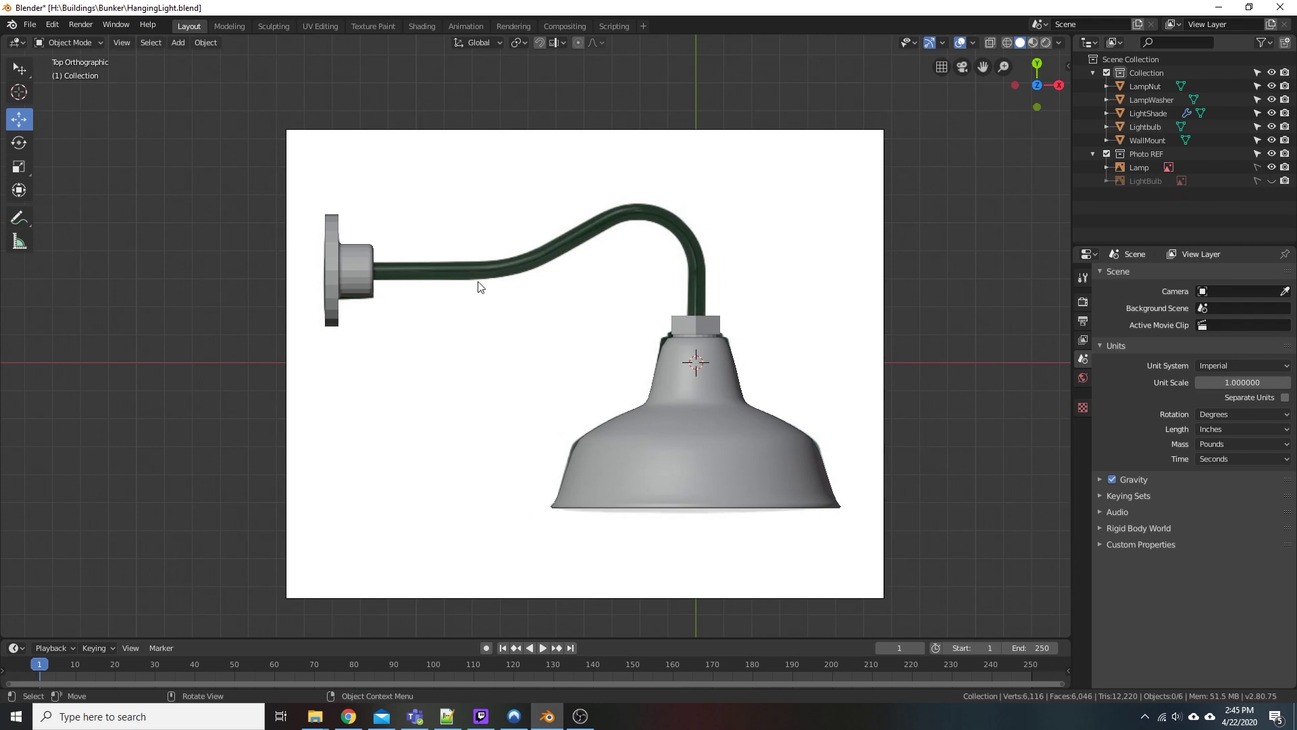
# Add a new mesh plane to the scene
pyautogui.click(173, 45)
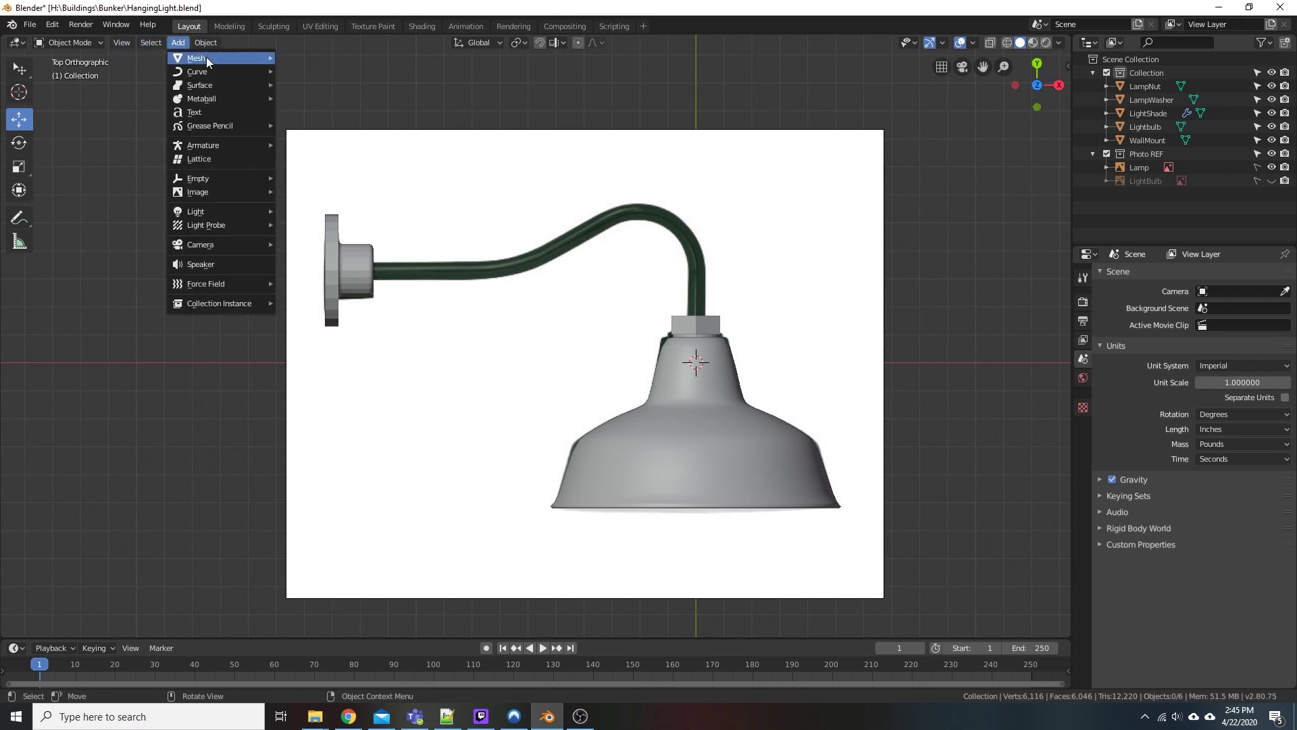
pyautogui.moveTo(205, 57)
pyautogui.click(323, 59)
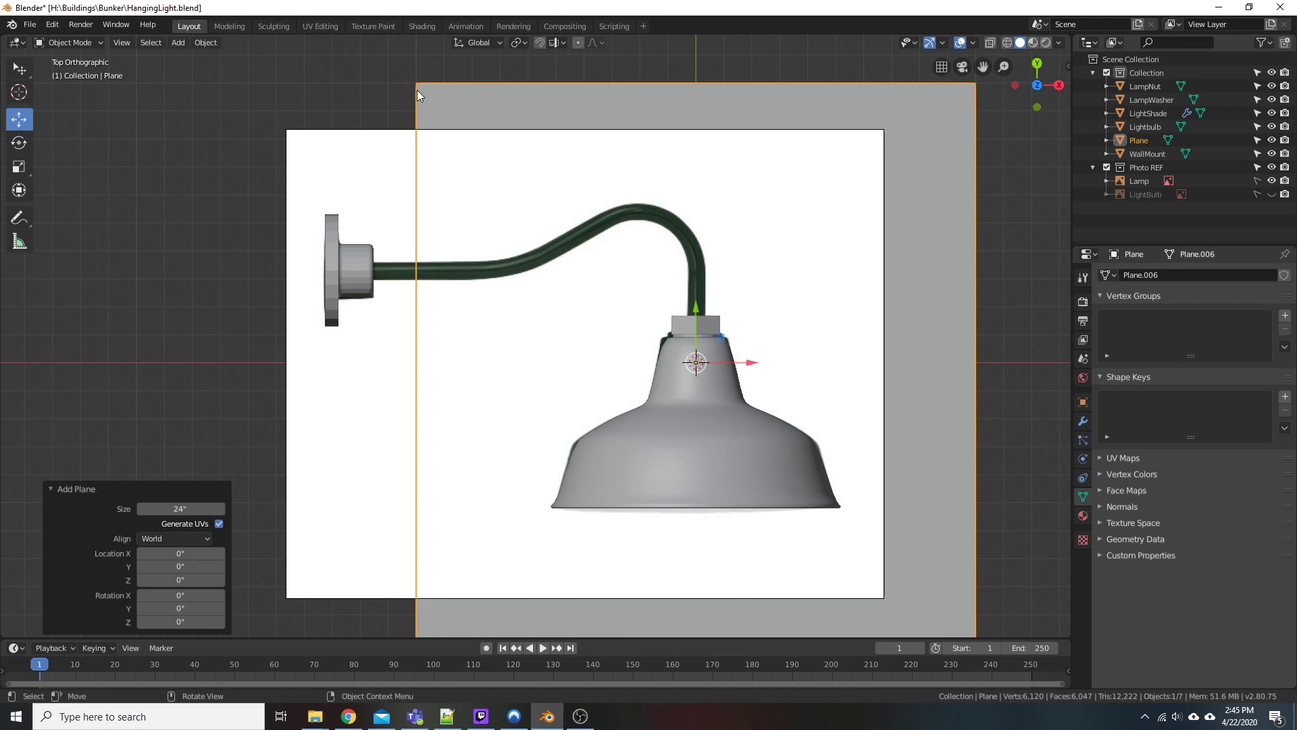
# In Edit Mode, merge the plane's vertices at center into a single vertex
pyautogui.click(229, 27)
pyautogui.scroll(-4, 599, 131)
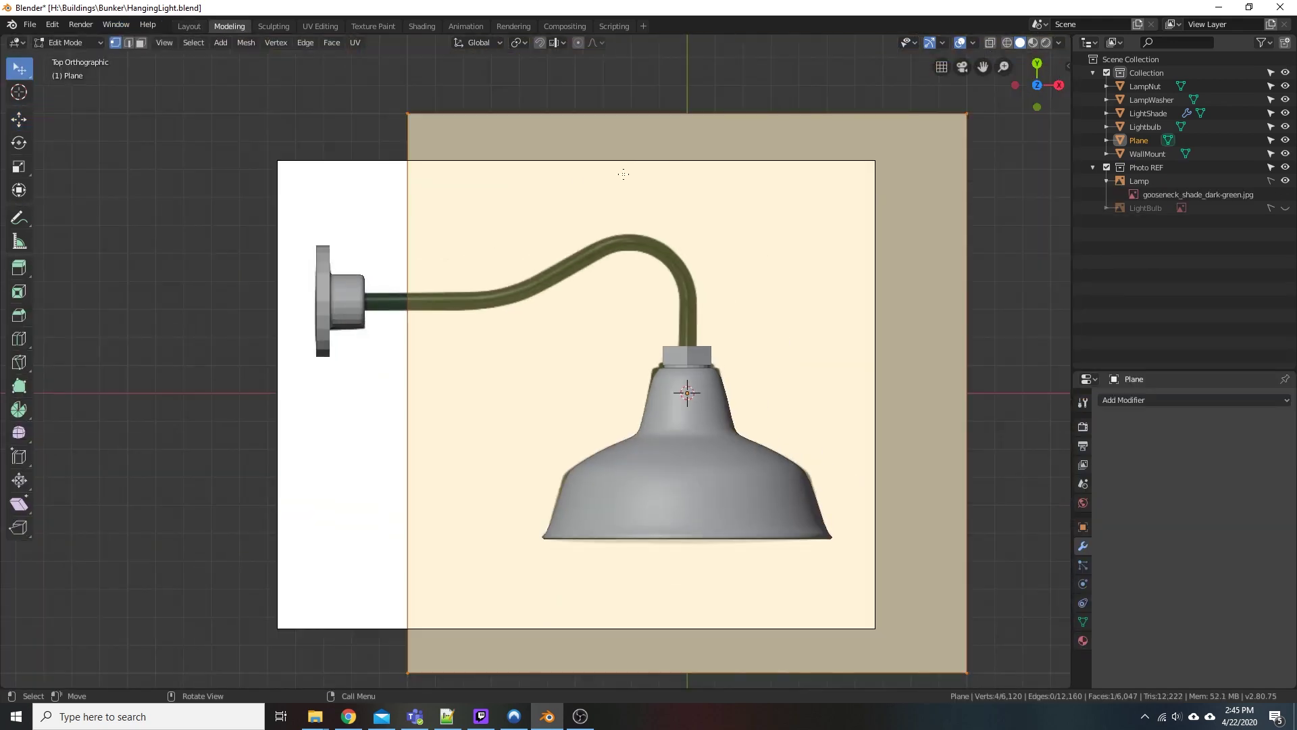
pyautogui.rightClick(624, 174)
pyautogui.rightClick(709, 146)
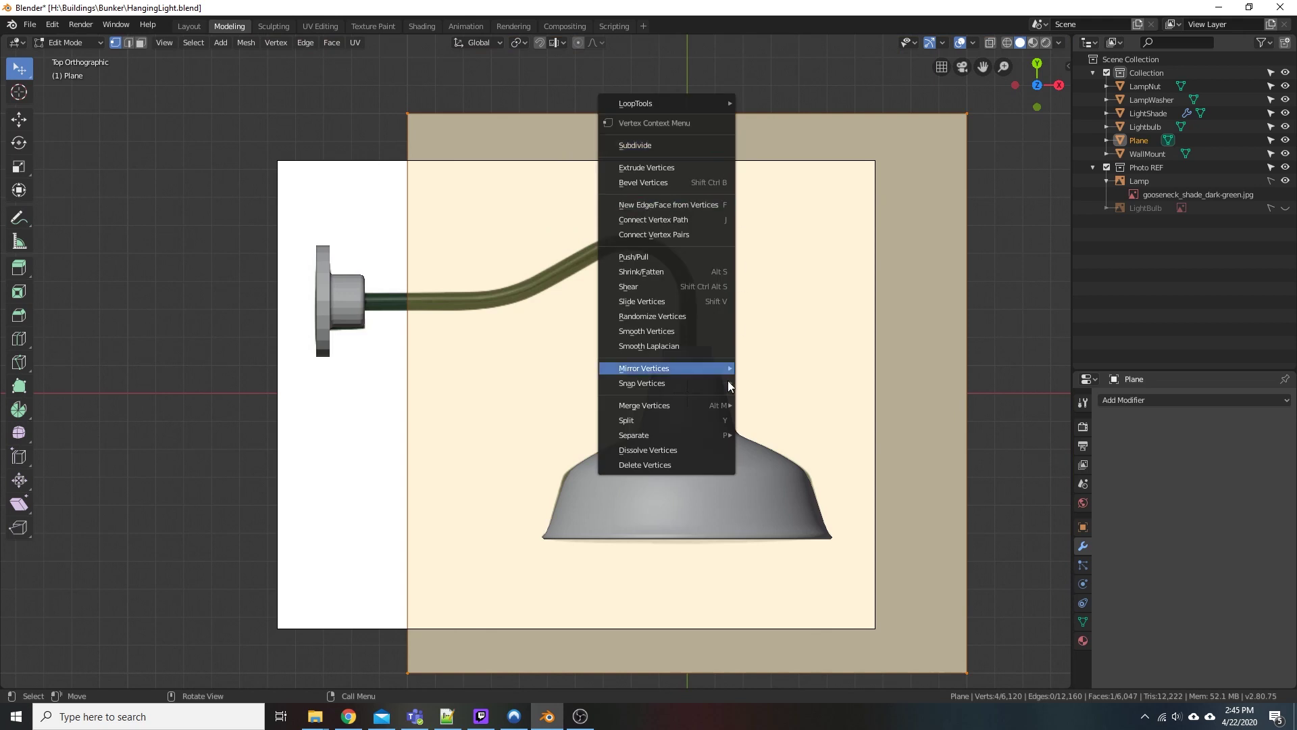
pyautogui.moveTo(705, 408)
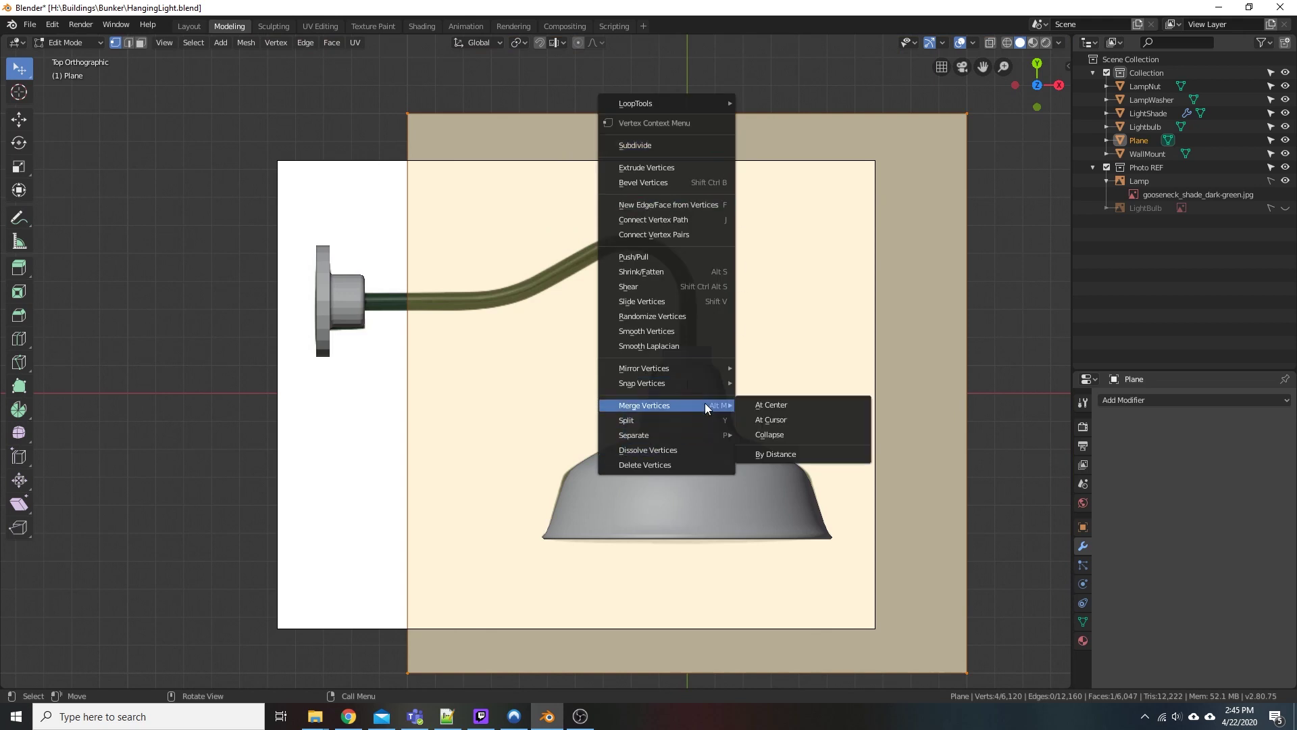
pyautogui.click(798, 404)
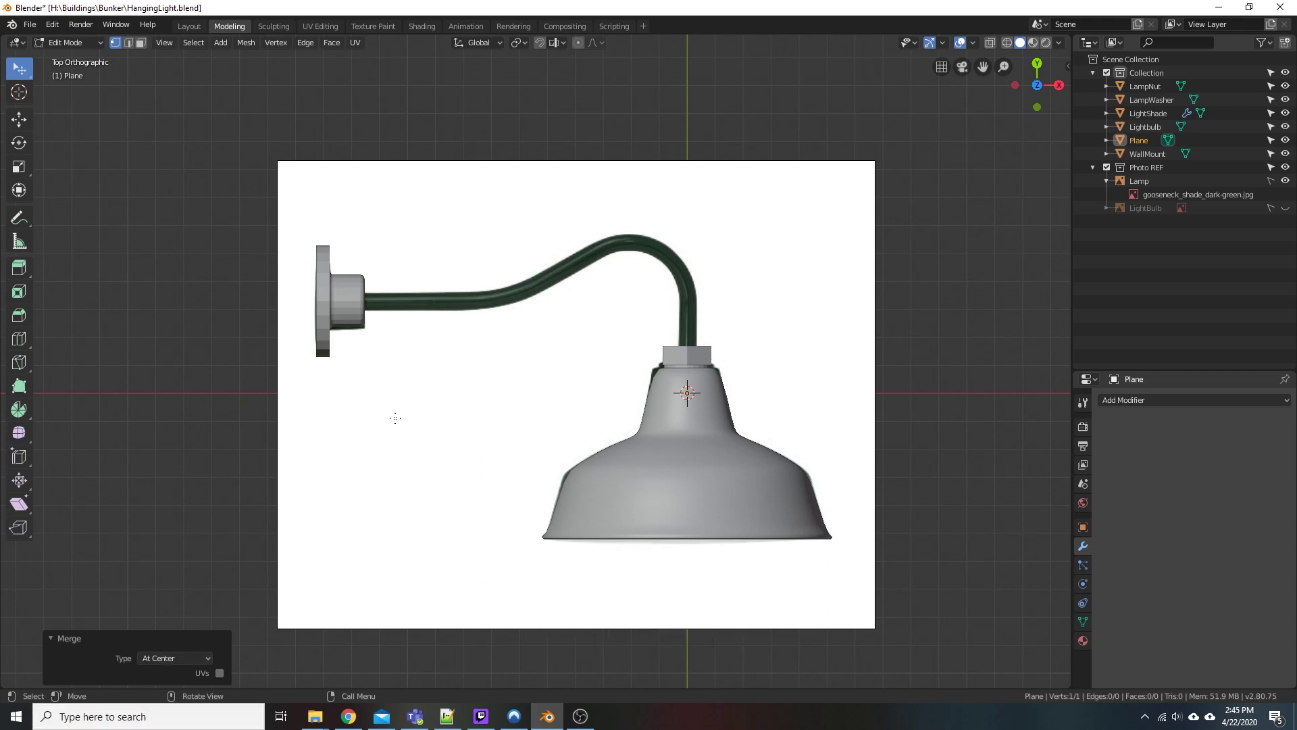
# Move the vertex to the arm's wall-mount end in the reference photo
pyautogui.click(19, 119)
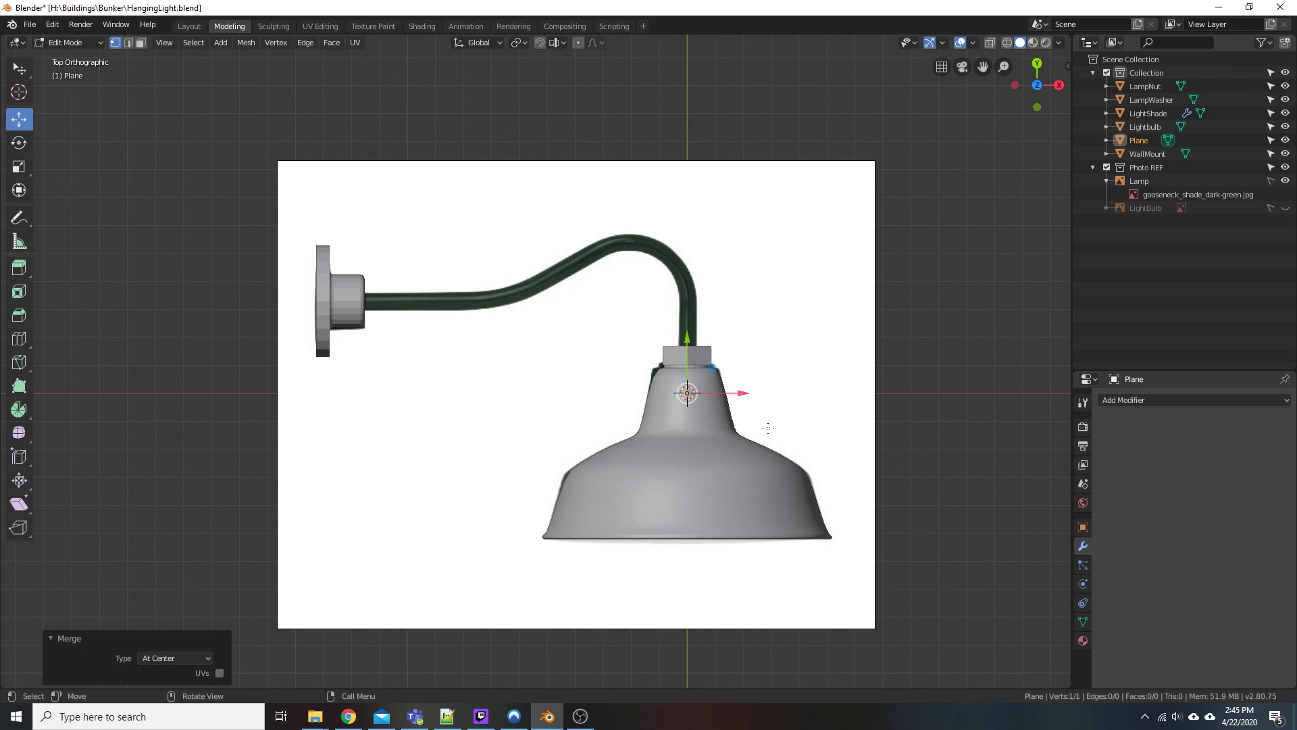
pyautogui.moveTo(712, 370); pyautogui.dragTo(389, 279)
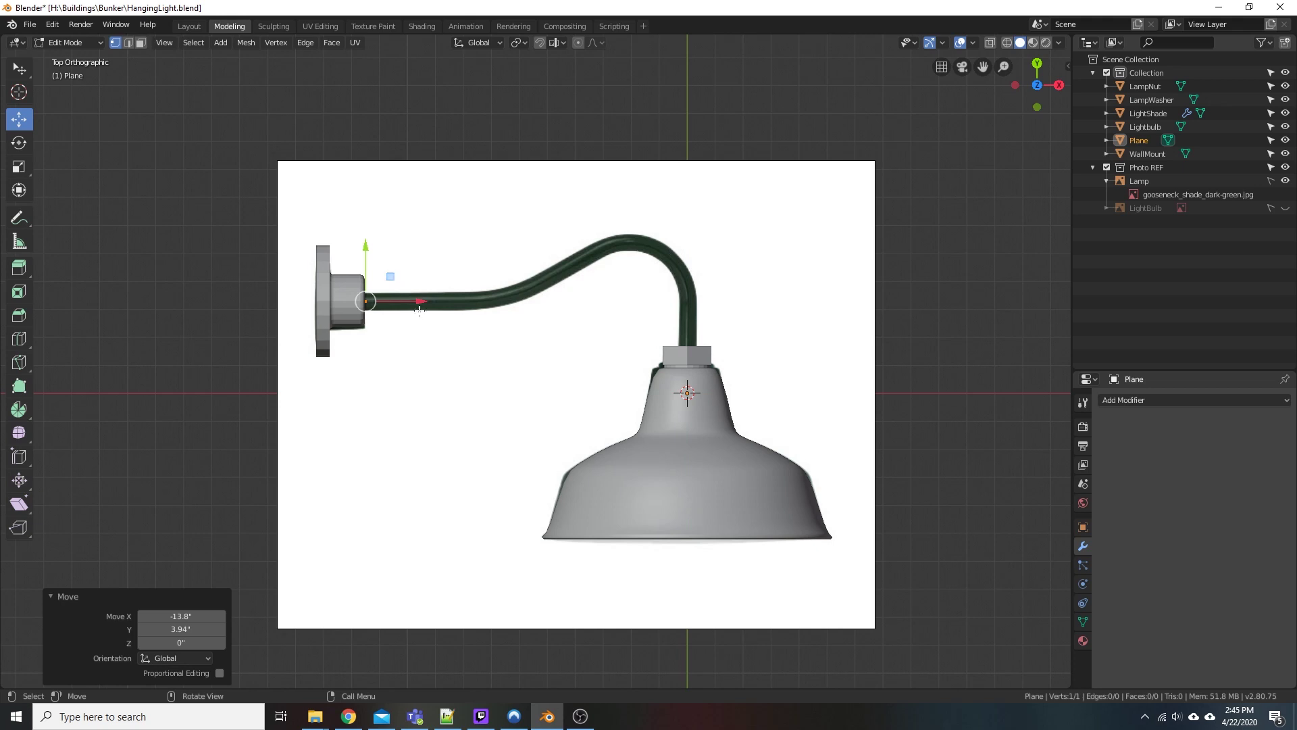
pyautogui.click(420, 302)
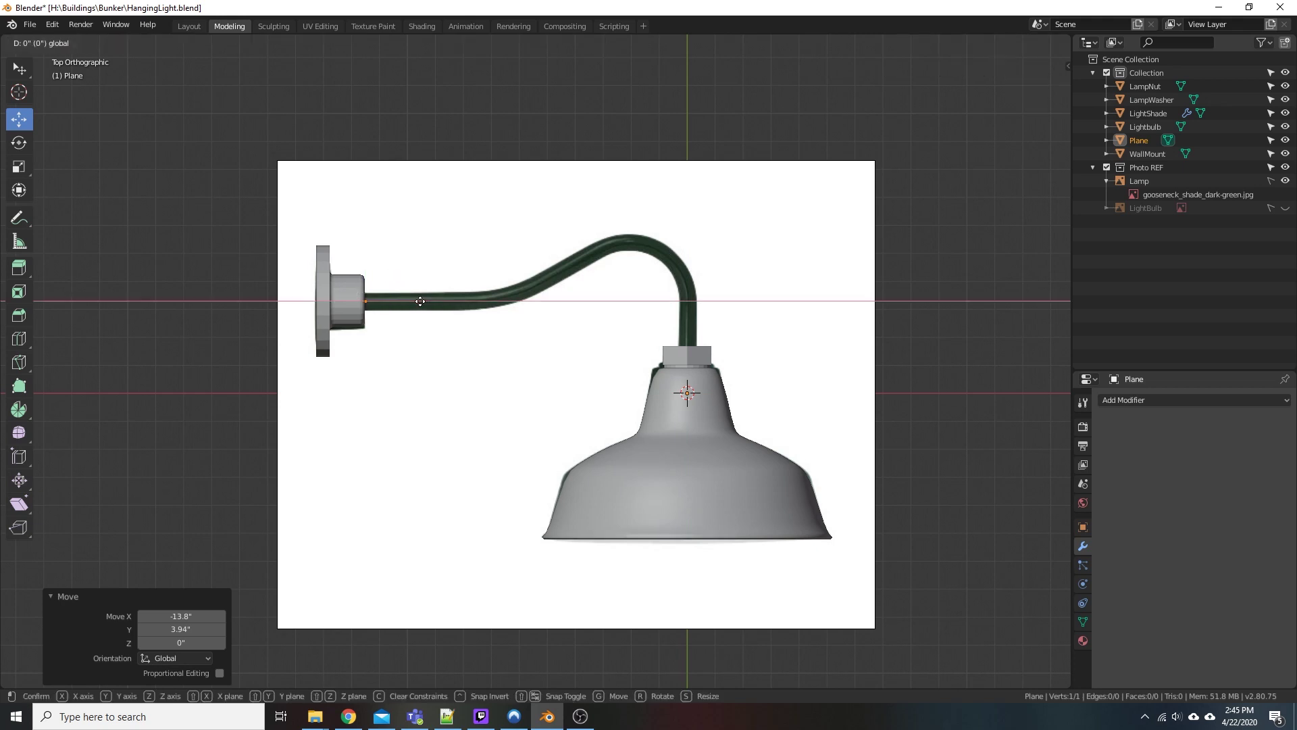
# Extrude a new vertex 13.8" along X to the arm's downward bend
pyautogui.scroll(2, 424, 259)
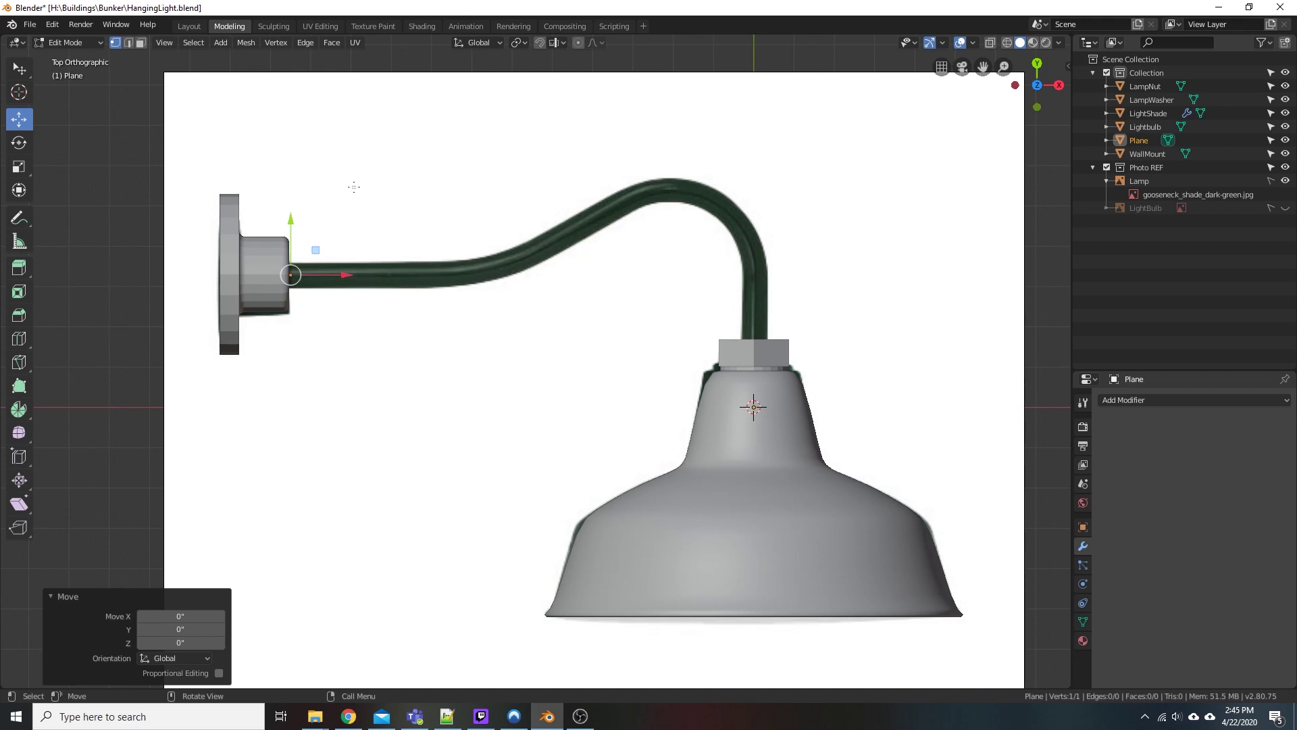
pyautogui.press('e')
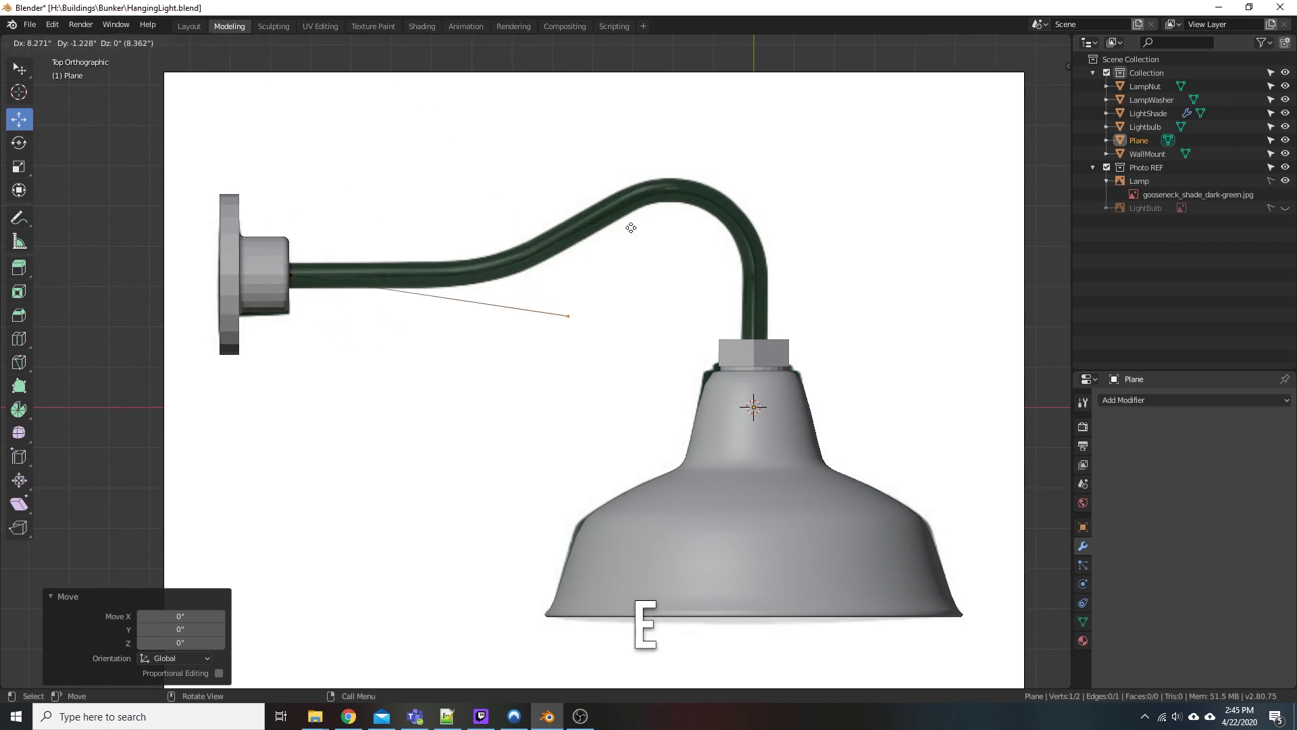
pyautogui.press('x')
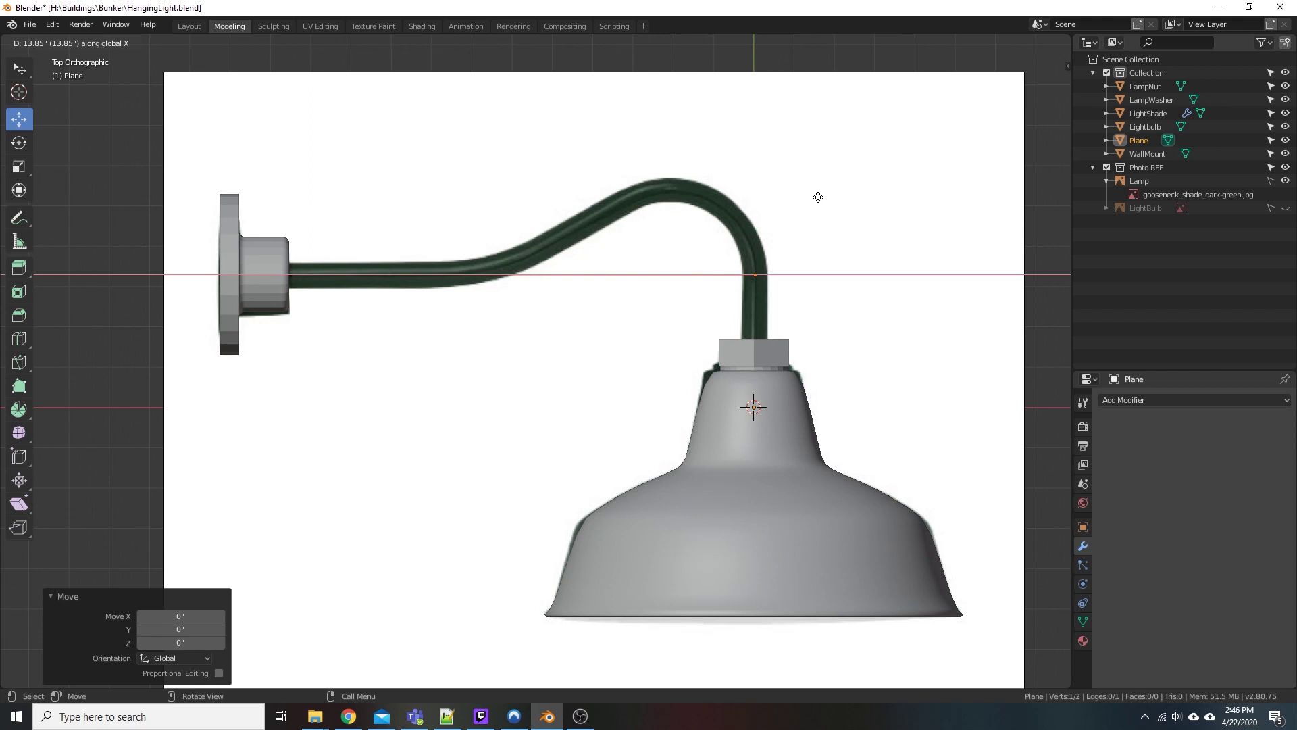
pyautogui.click(818, 198)
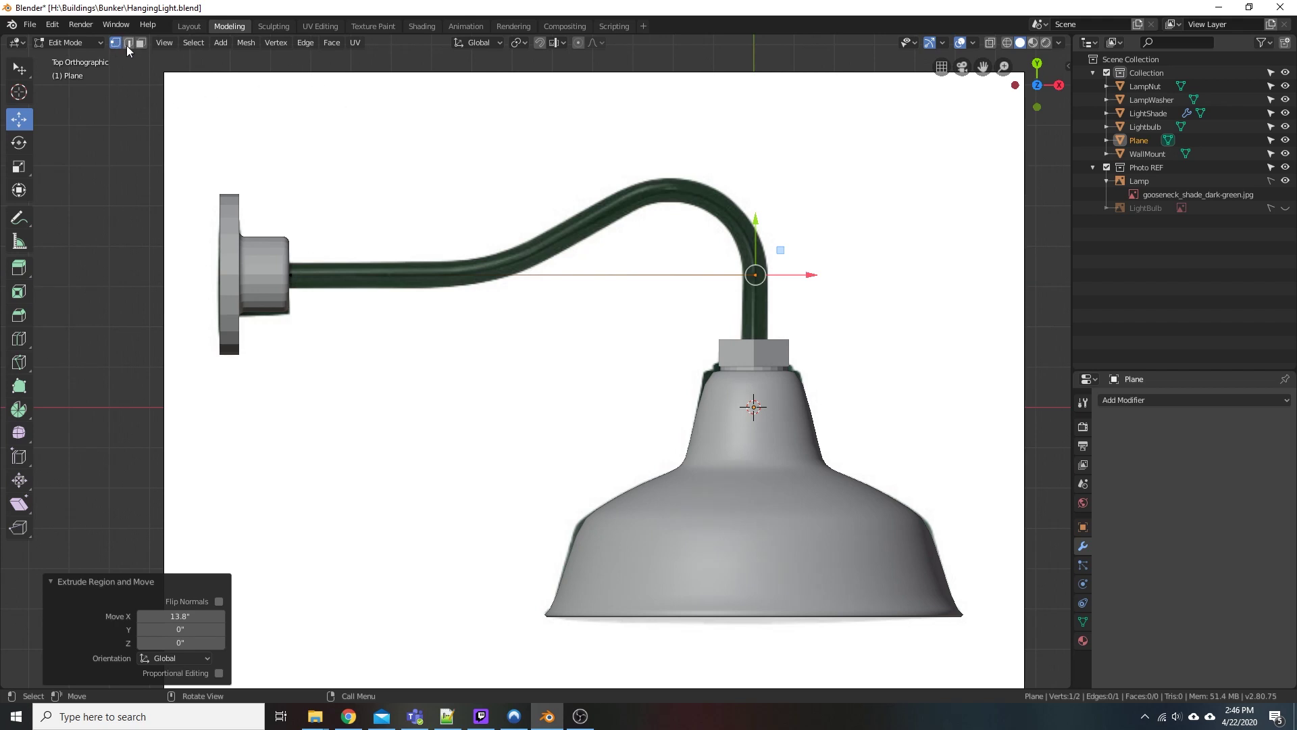
# Subdivide the straight edge with 14 cuts, then go back to vertex select mode
pyautogui.click(128, 44)
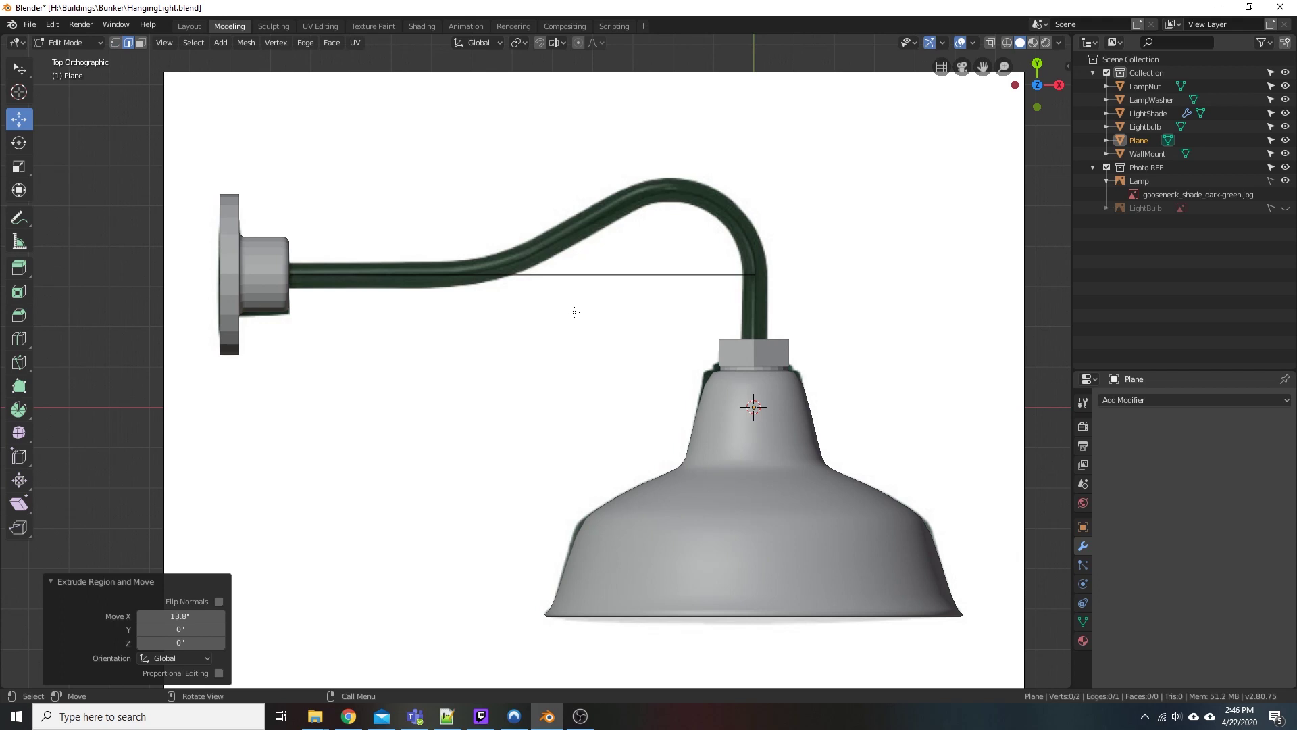
pyautogui.click(567, 275)
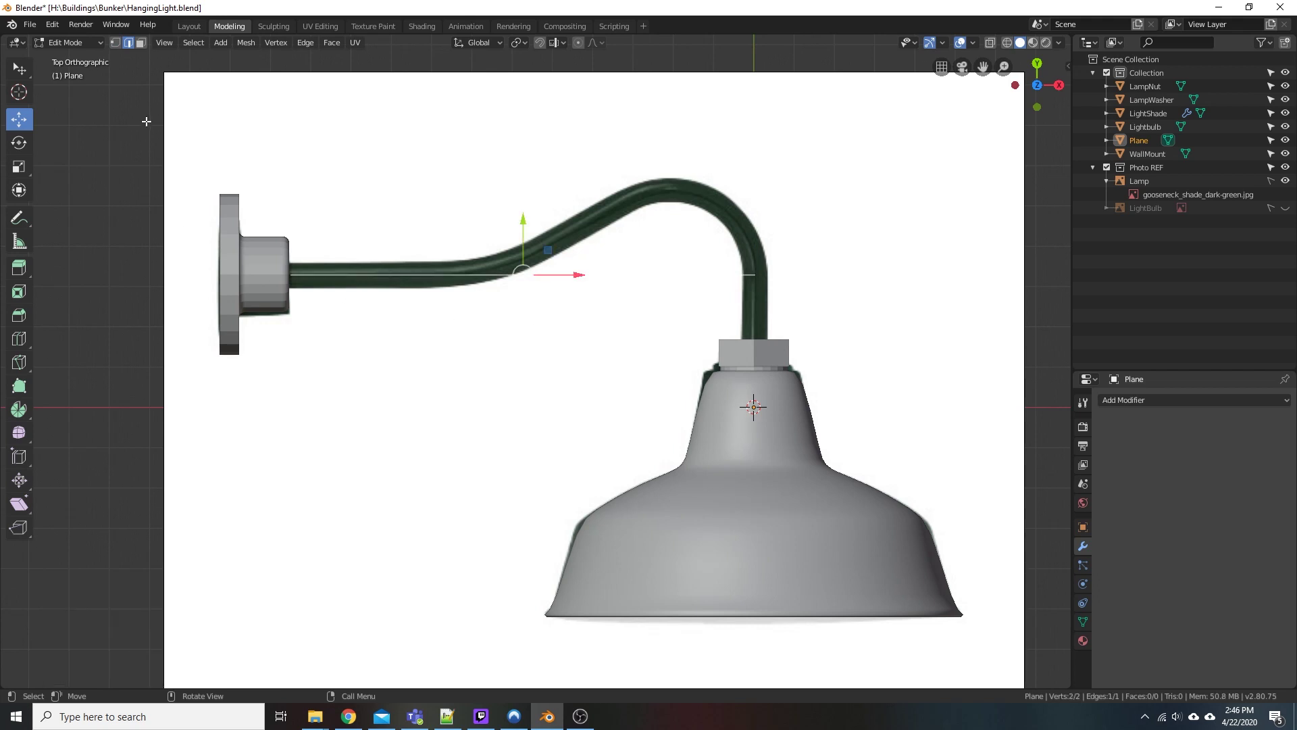
pyautogui.rightClick(425, 308)
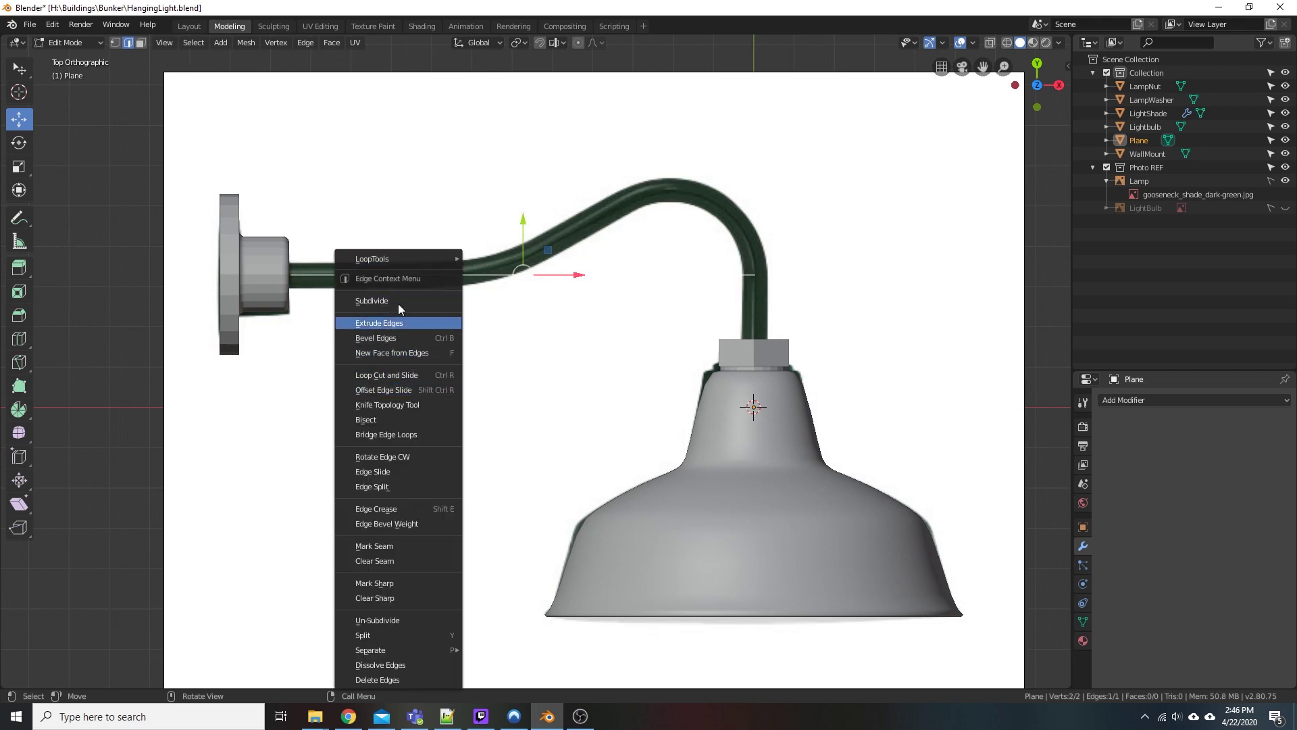
pyautogui.click(378, 301)
pyautogui.click(197, 584)
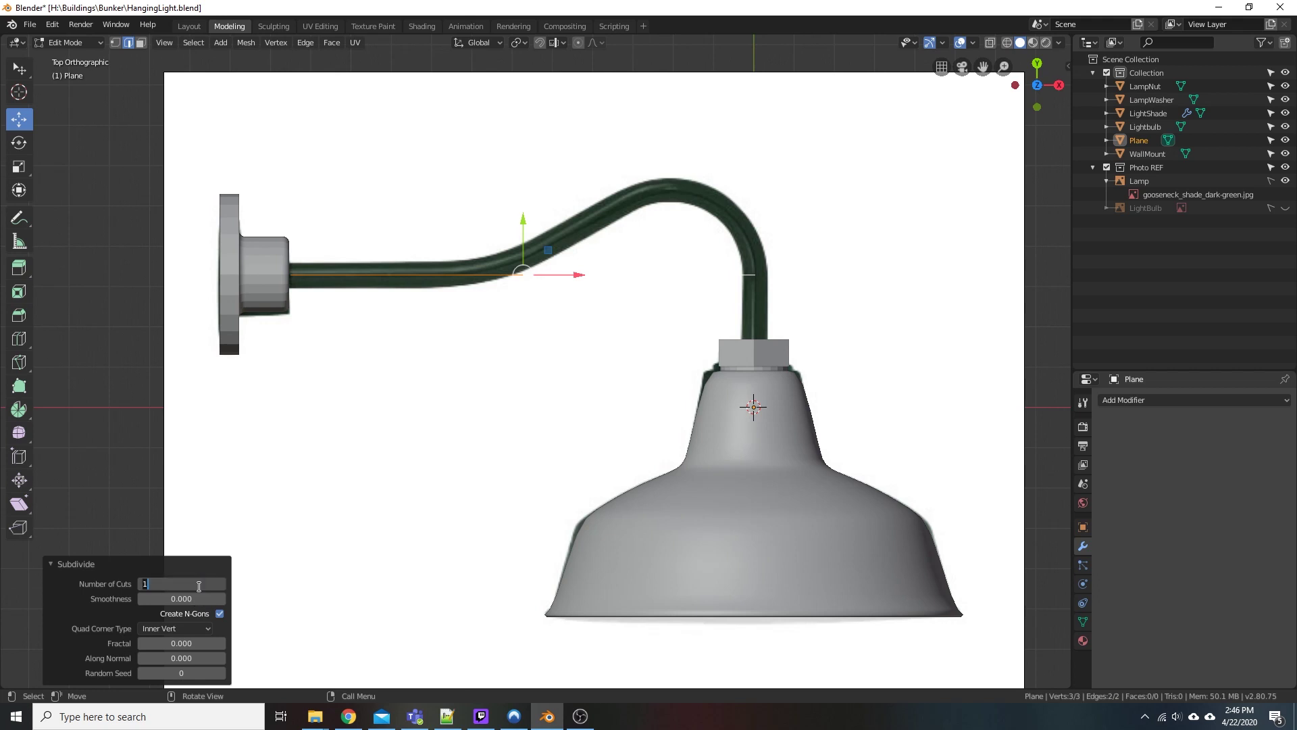
pyautogui.write('14')
pyautogui.press('Return')
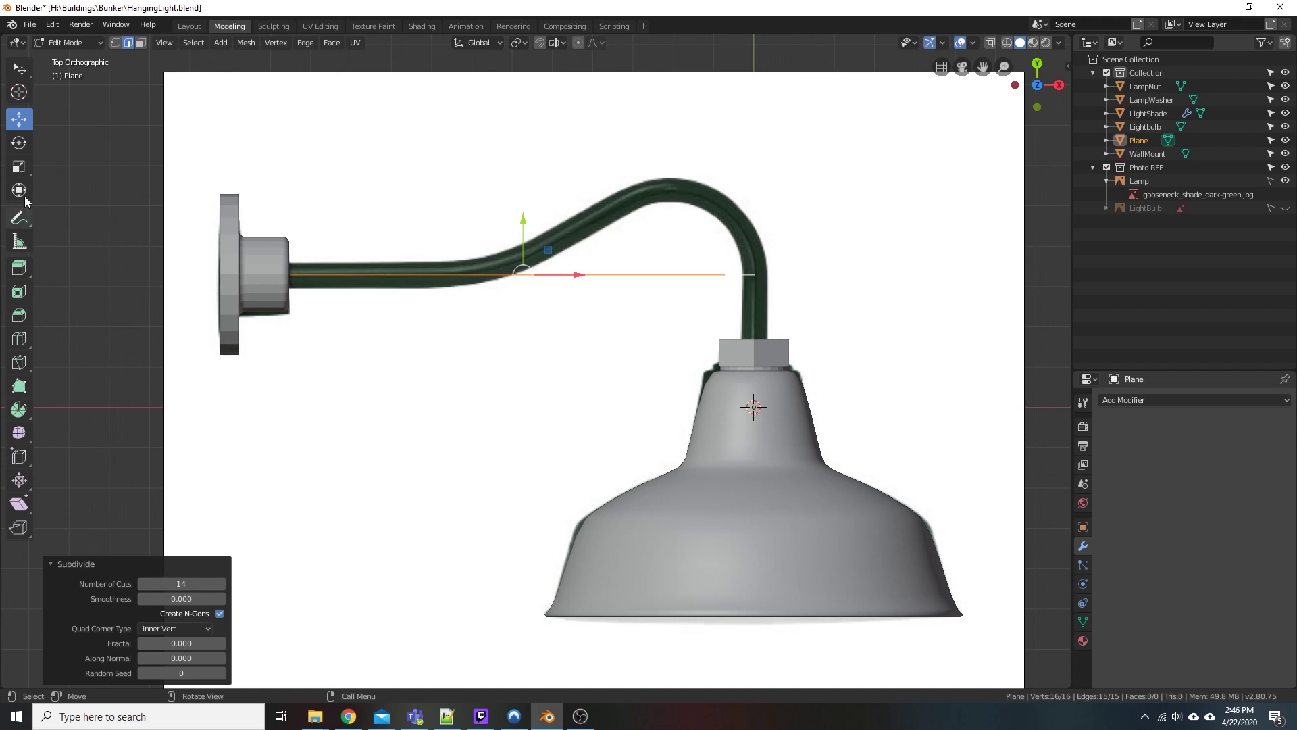
pyautogui.click(116, 44)
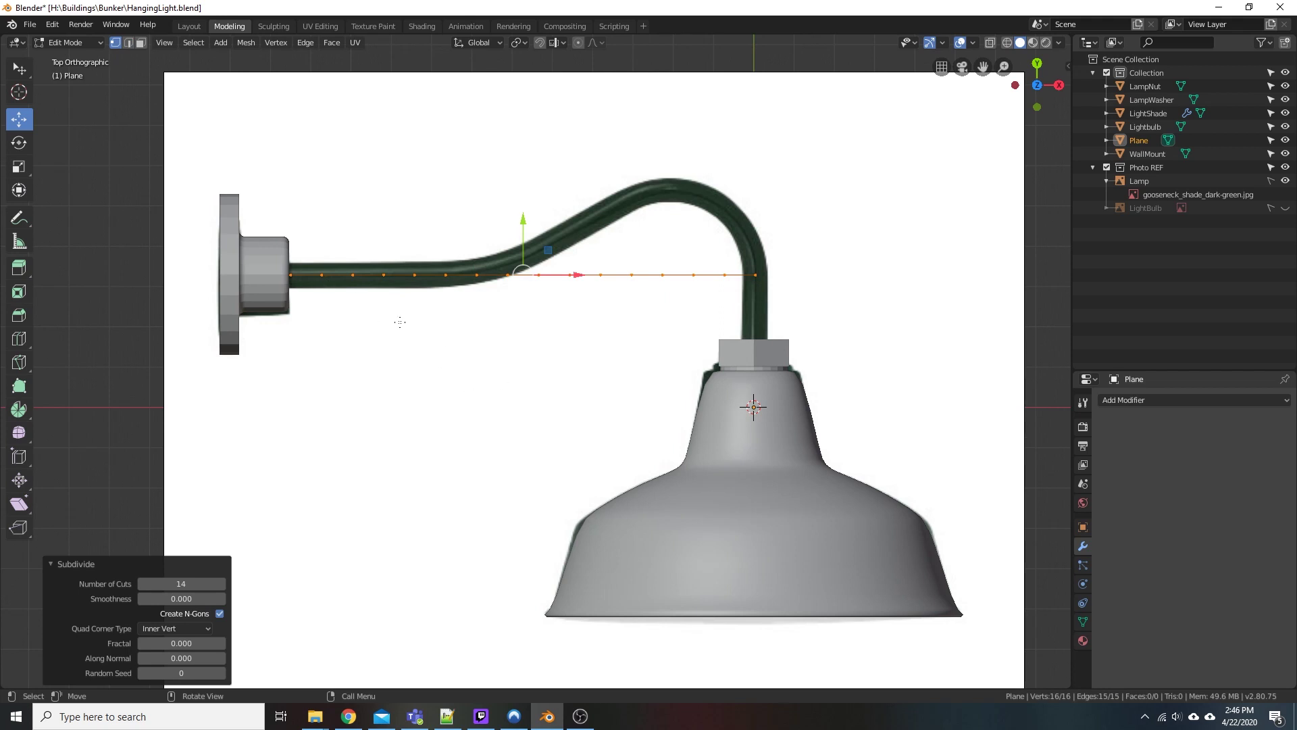
# Lift the first straight-row vertices near the wall mount onto the photo's arm curve
pyautogui.scroll(1, 580, 249)
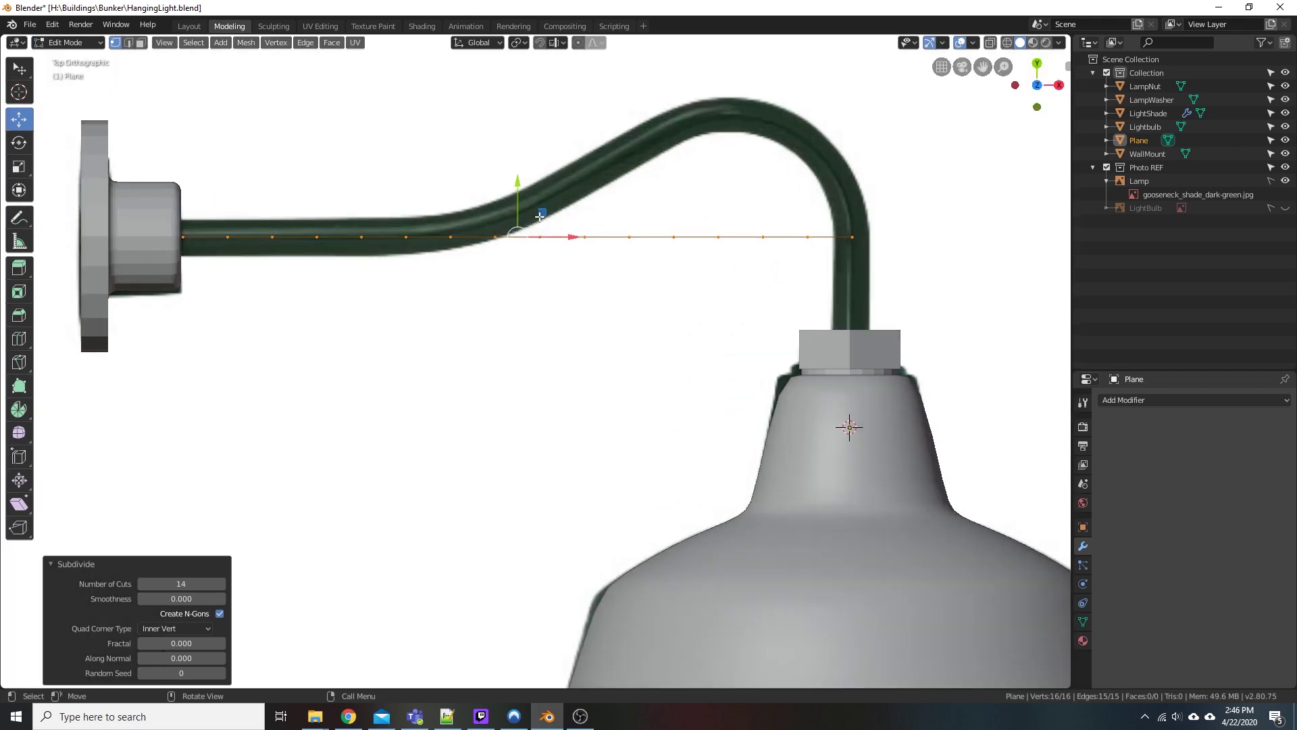
pyautogui.keyDown('shift'); pyautogui.moveTo(516, 231); pyautogui.dragTo(500, 280, button='middle'); pyautogui.keyUp('shift')
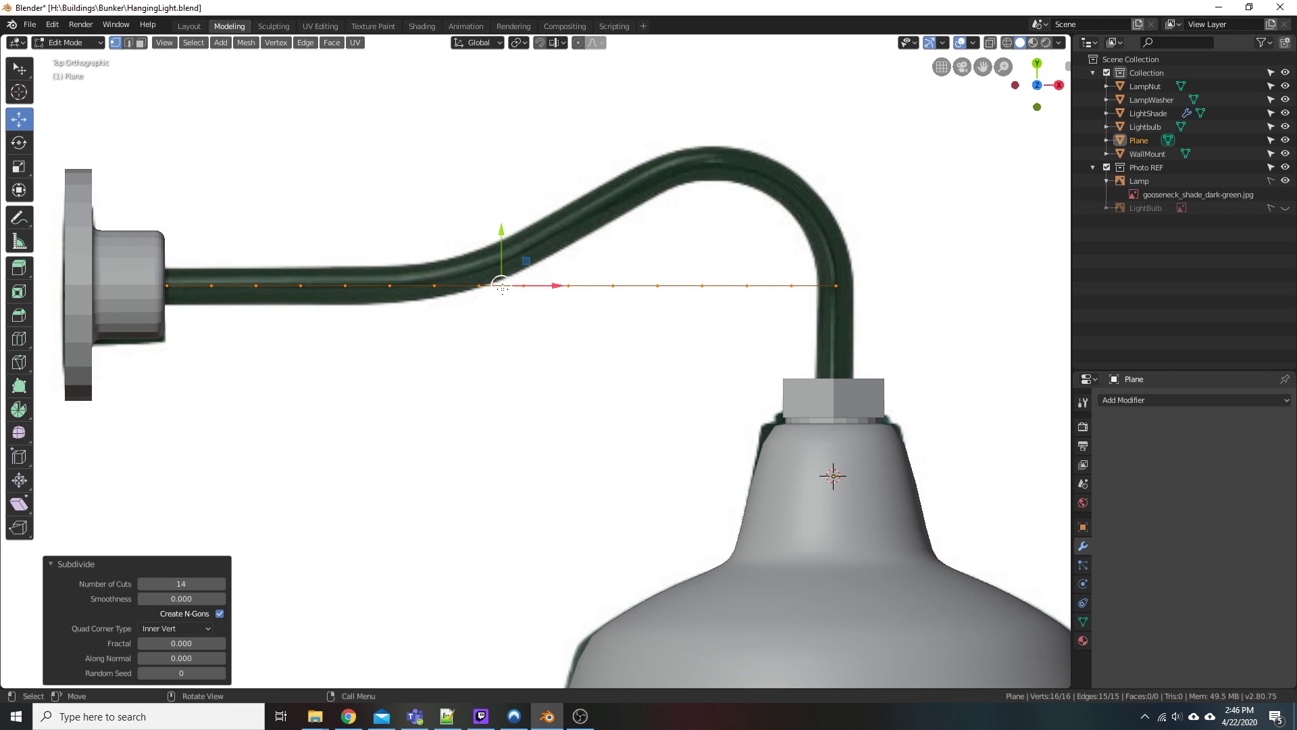
pyautogui.click(478, 284)
pyautogui.click(435, 285)
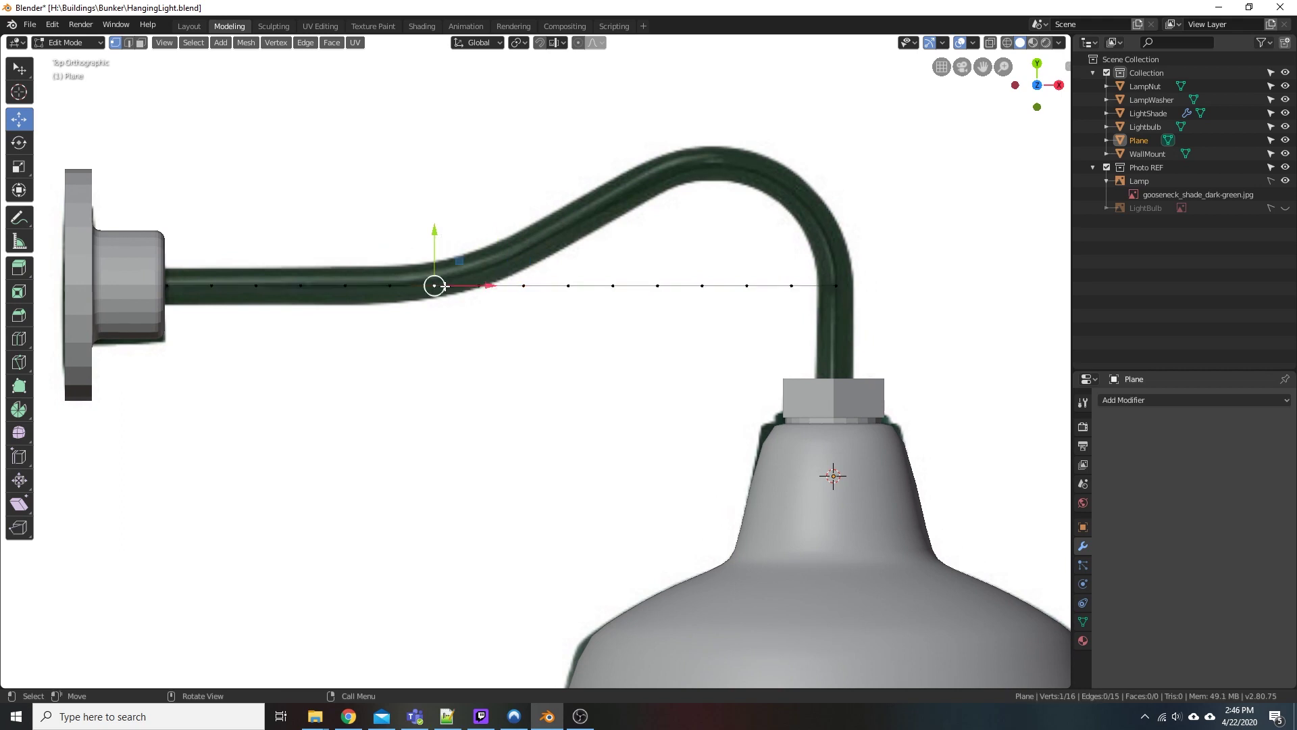
pyautogui.press('g')
pyautogui.click(461, 256)
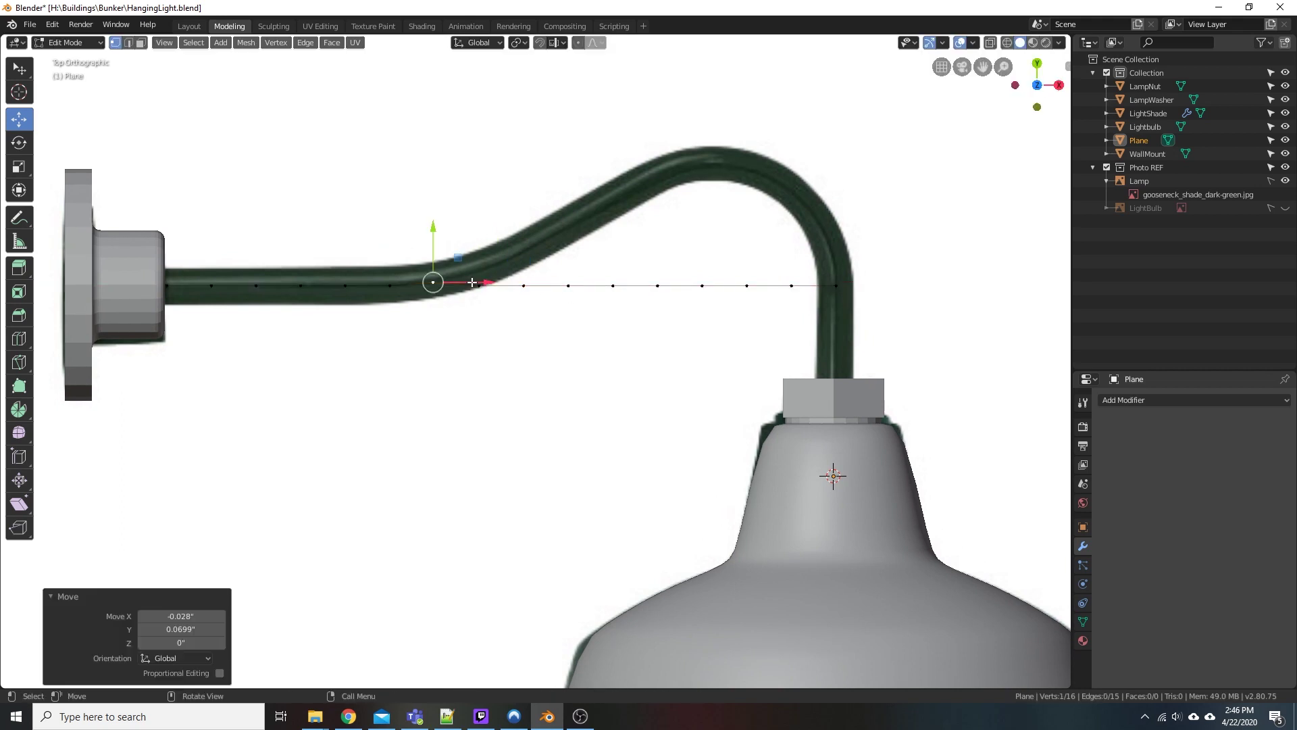
pyautogui.click(479, 286)
pyautogui.click(836, 286)
pyautogui.click(485, 285)
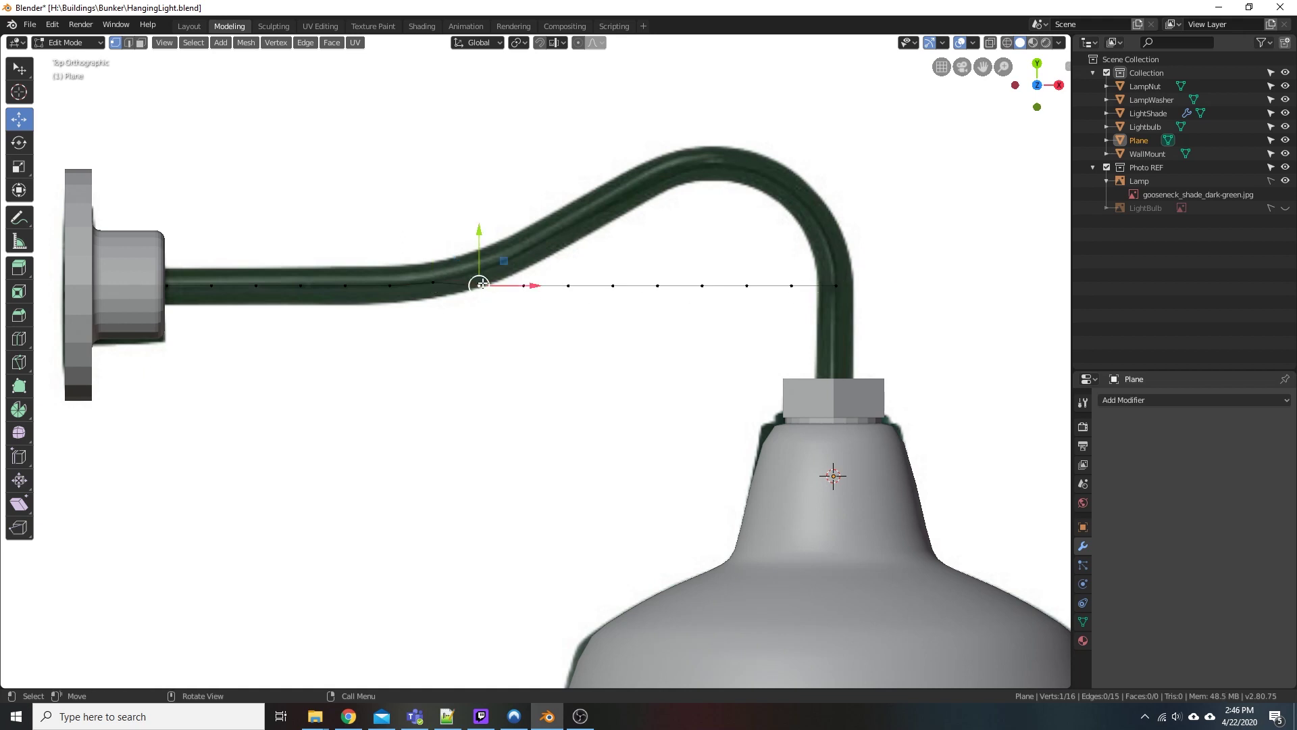
pyautogui.press('g')
pyautogui.click(510, 245)
pyautogui.click(524, 285)
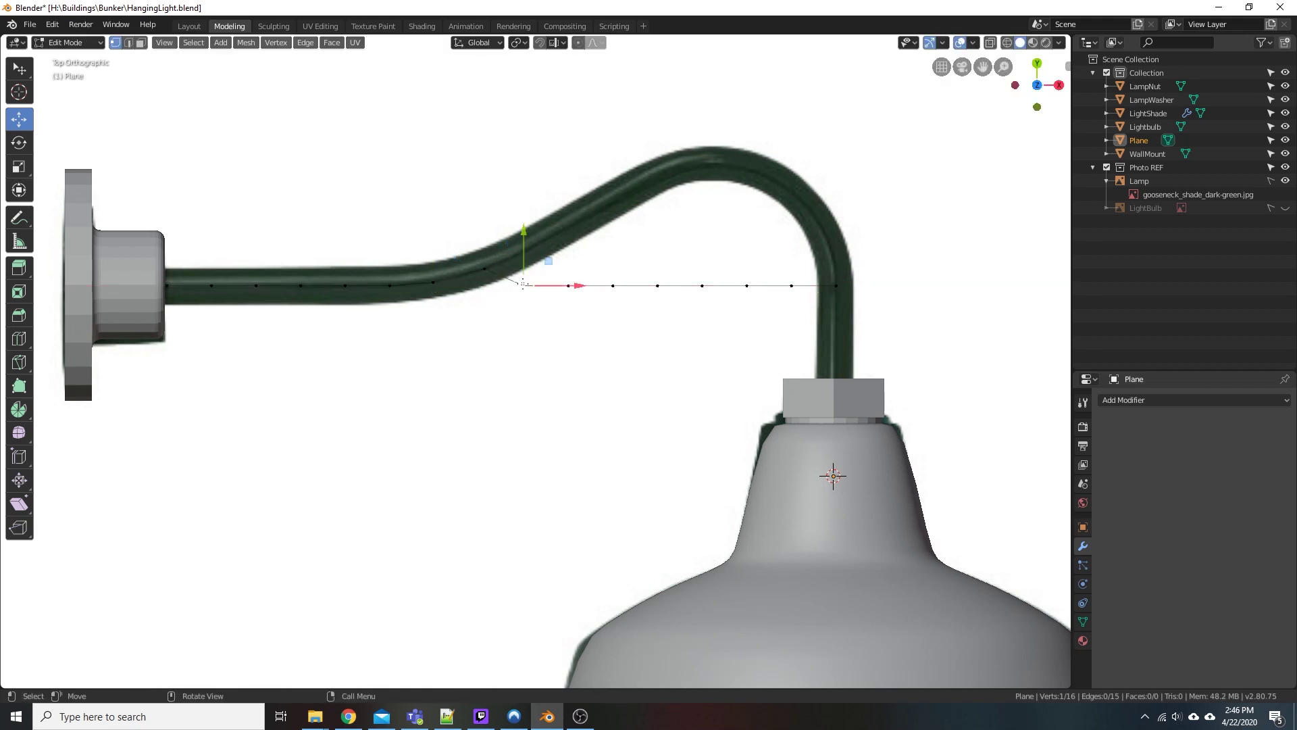
pyautogui.press('g')
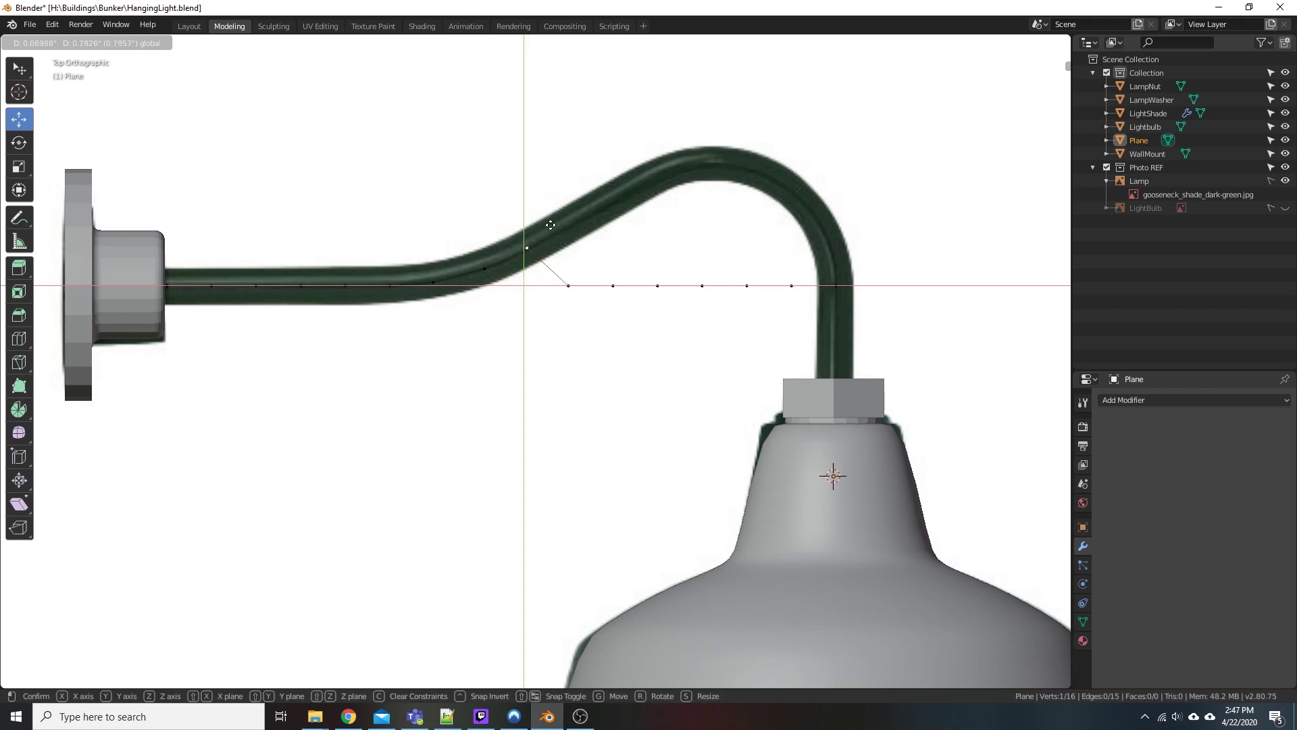
pyautogui.click(550, 227)
# Move the remaining row vertices onto the arm, dropping the last one vertically to the nut
pyautogui.click(569, 286)
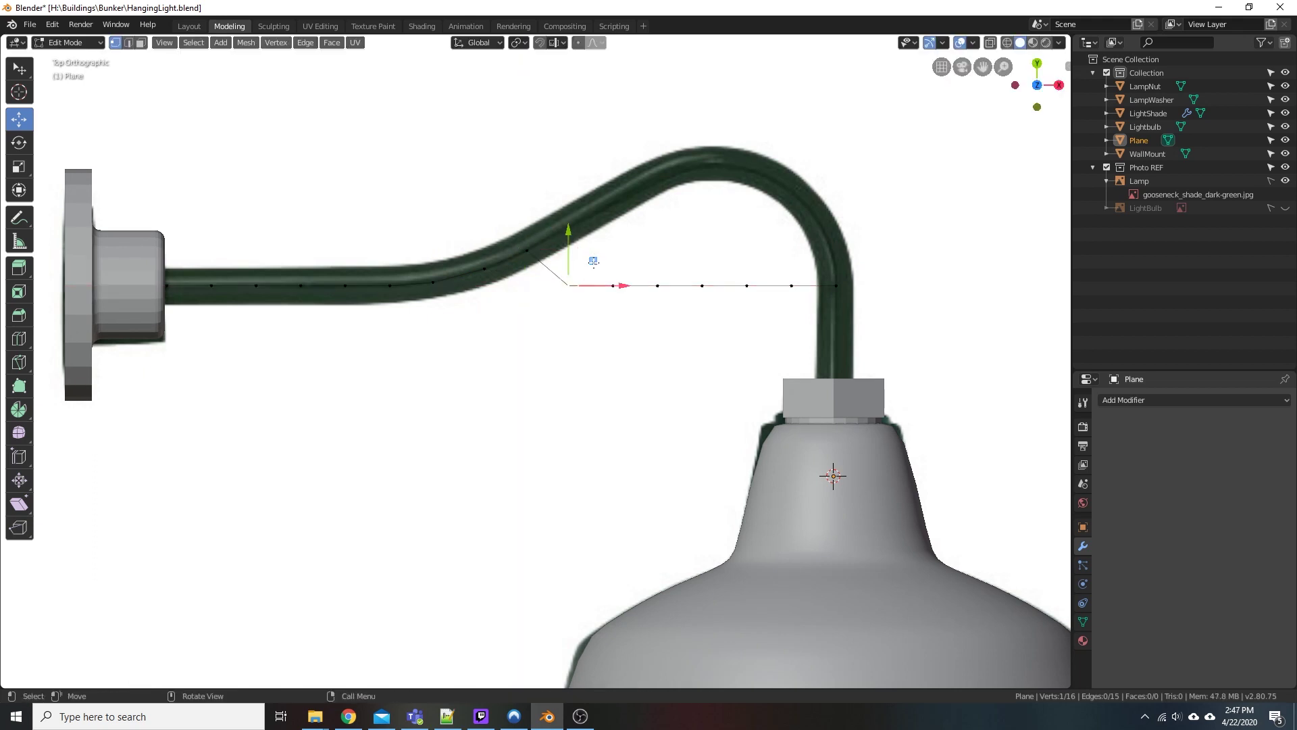
pyautogui.press('g')
pyautogui.click(567, 226)
pyautogui.click(616, 283)
pyautogui.press('g')
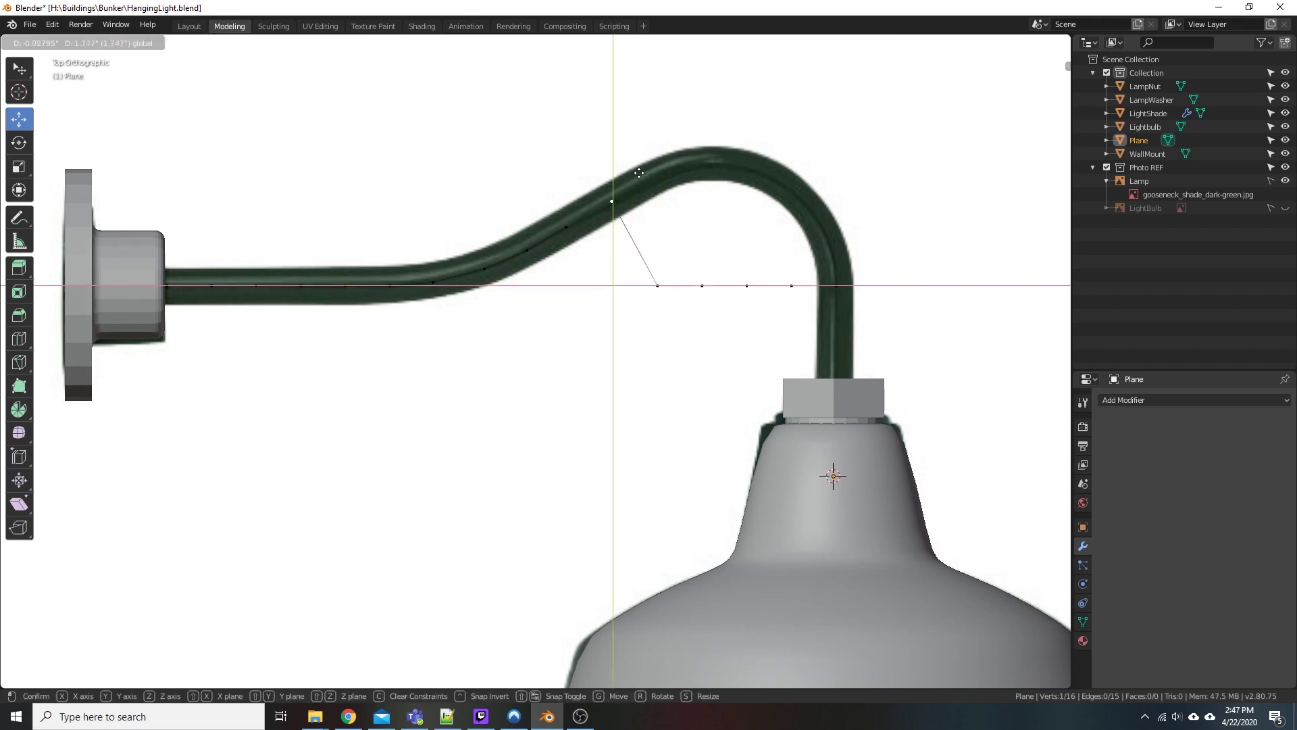
pyautogui.click(643, 169)
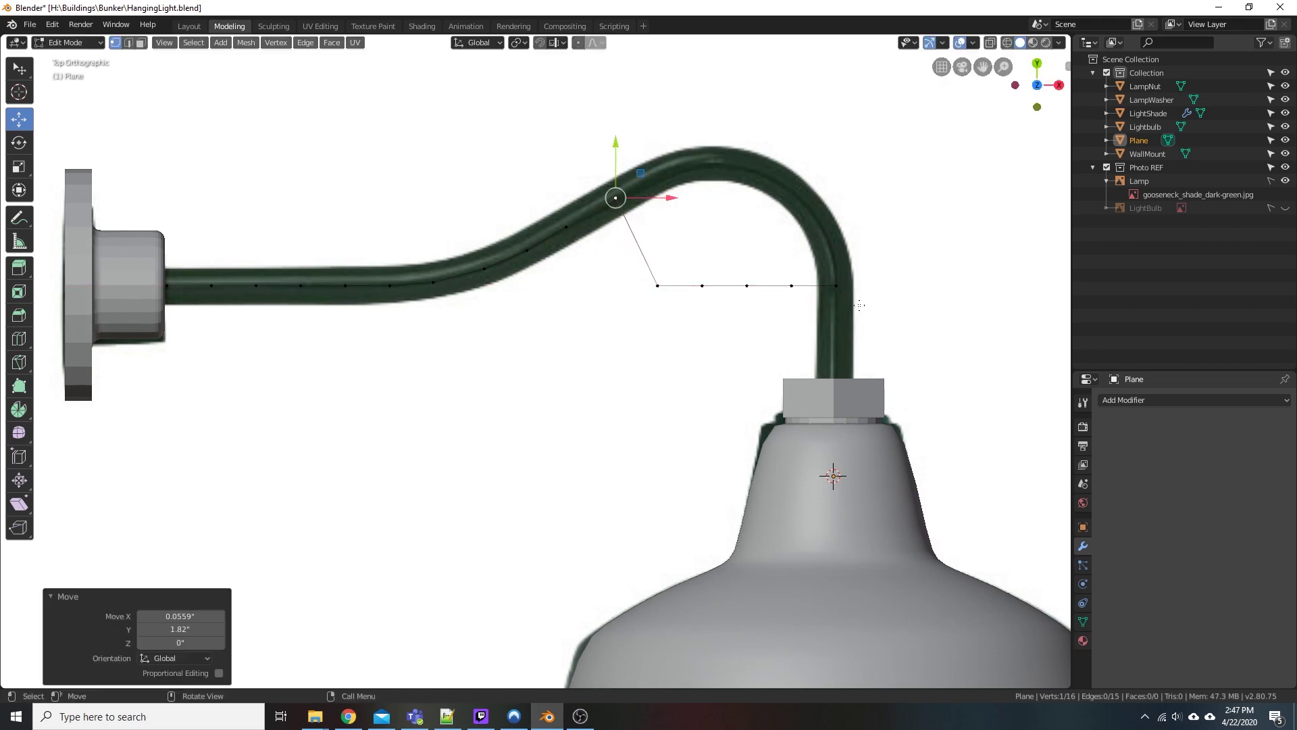
pyautogui.click(657, 285)
pyautogui.press('g')
pyautogui.click(693, 164)
pyautogui.click(747, 286)
pyautogui.press('g')
pyautogui.click(806, 208)
pyautogui.click(802, 285)
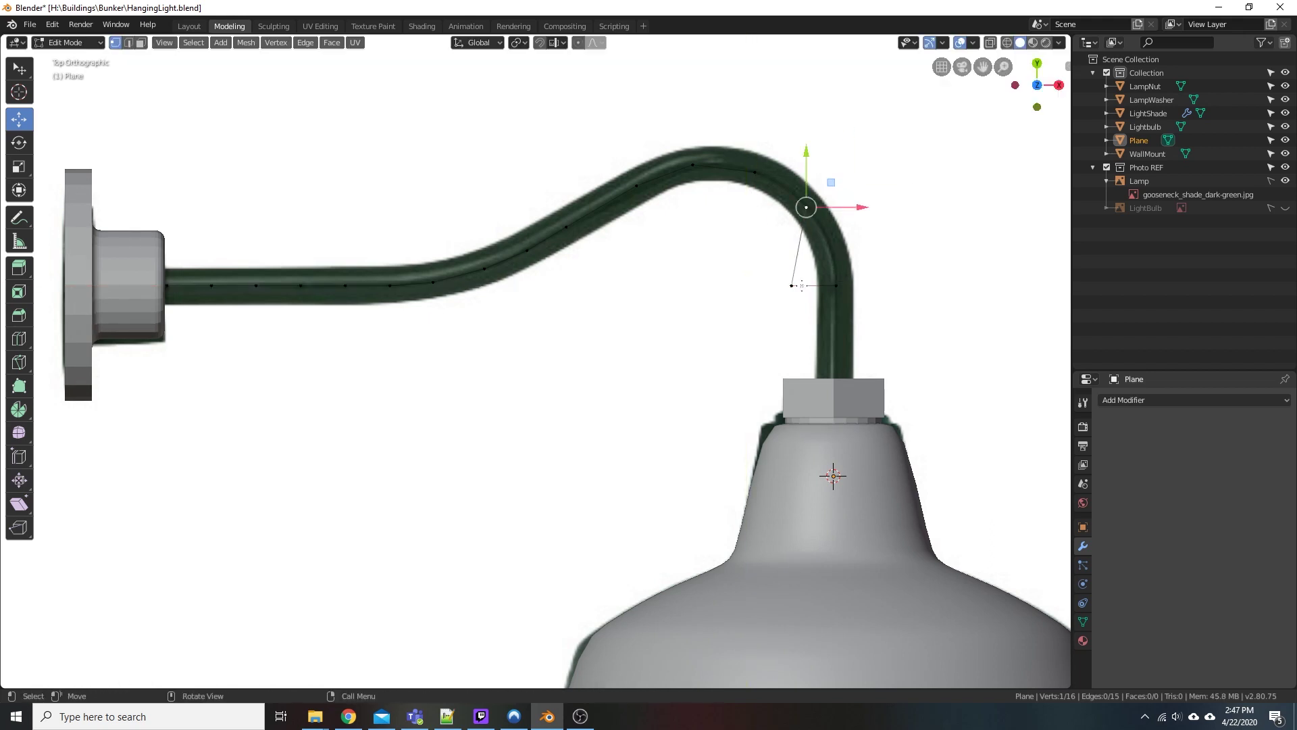
pyautogui.press('g')
pyautogui.click(835, 270)
pyautogui.click(837, 286)
pyautogui.press('g')
pyautogui.press('y')
pyautogui.click(469, 285)
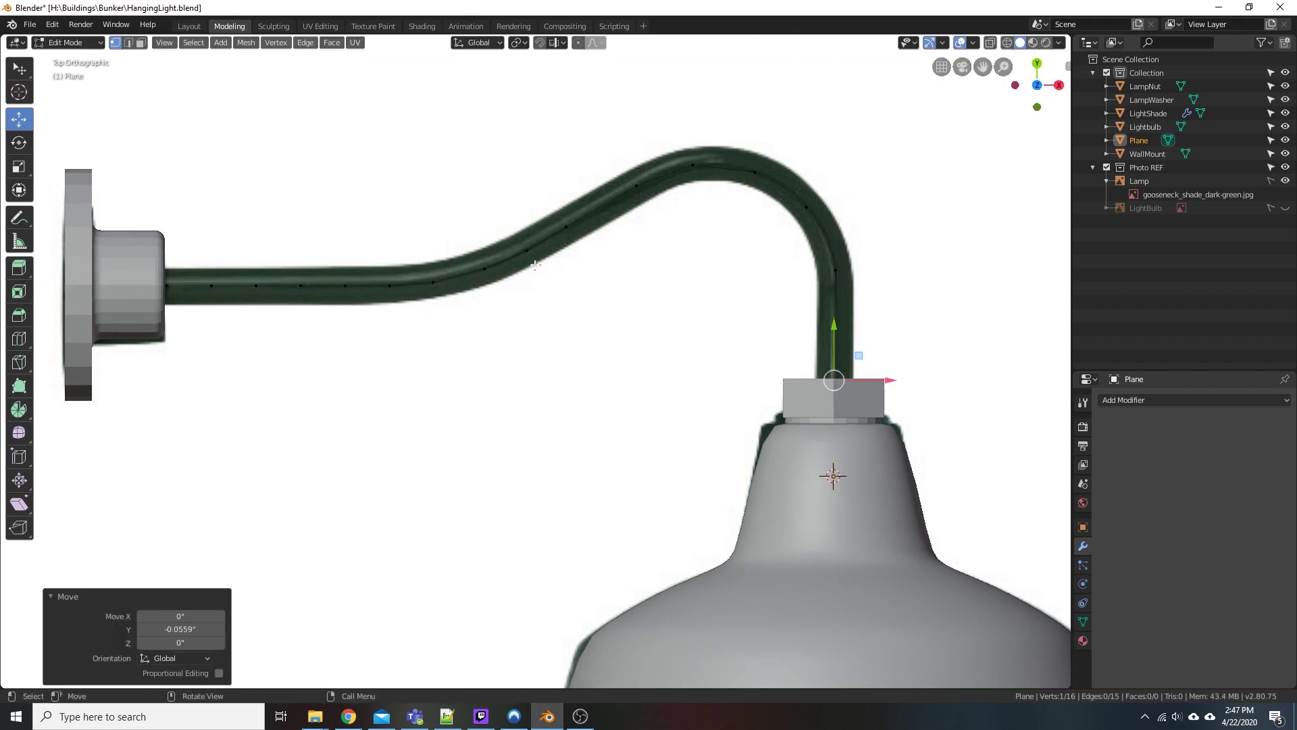
# Fine-tune the bend and crest vertices onto the arm, then select all vertices
pyautogui.click(836, 270)
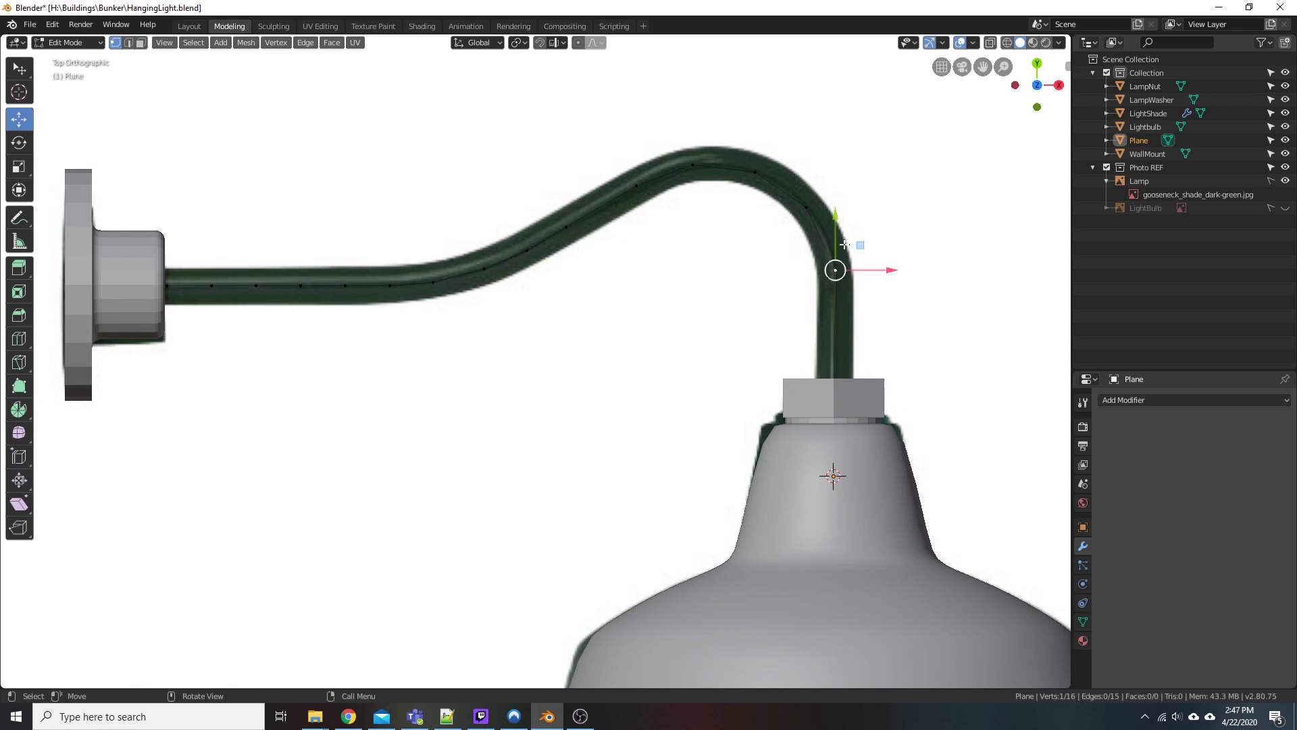
pyautogui.moveTo(837, 219); pyautogui.dragTo(868, 366)
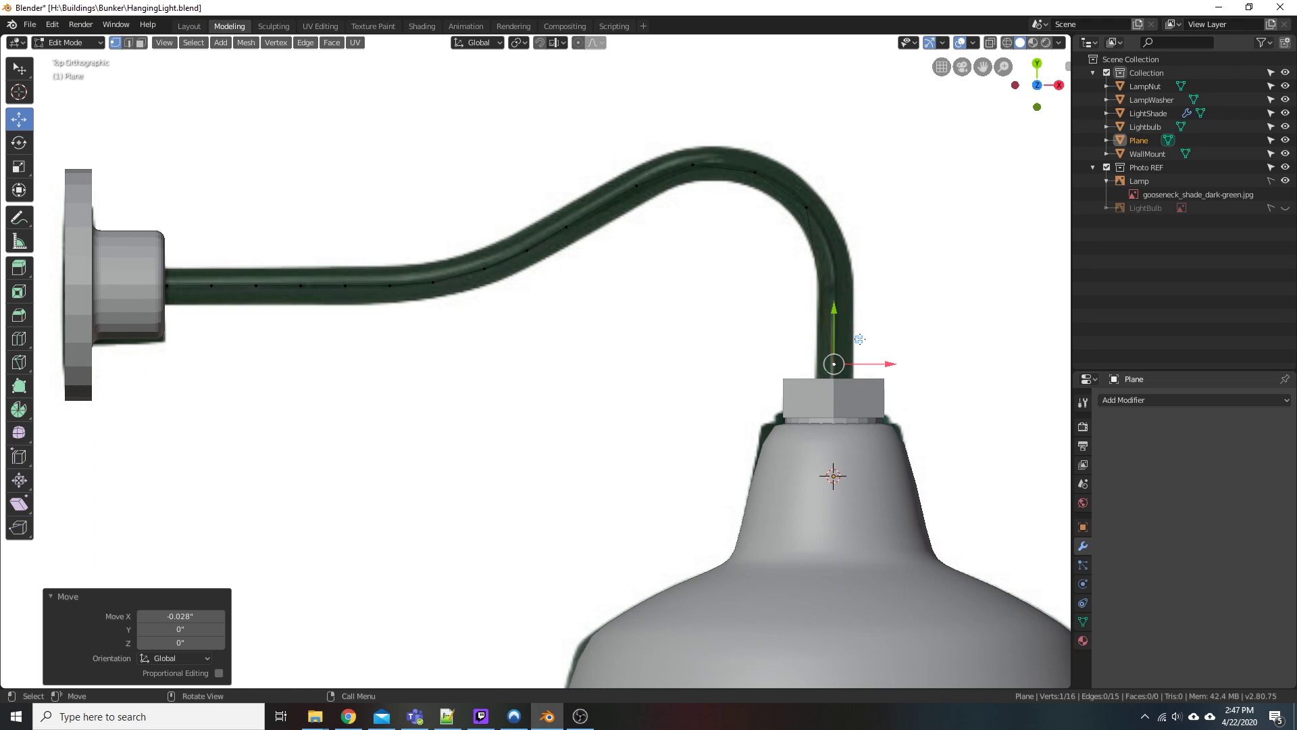
pyautogui.moveTo(835, 310); pyautogui.dragTo(843, 237)
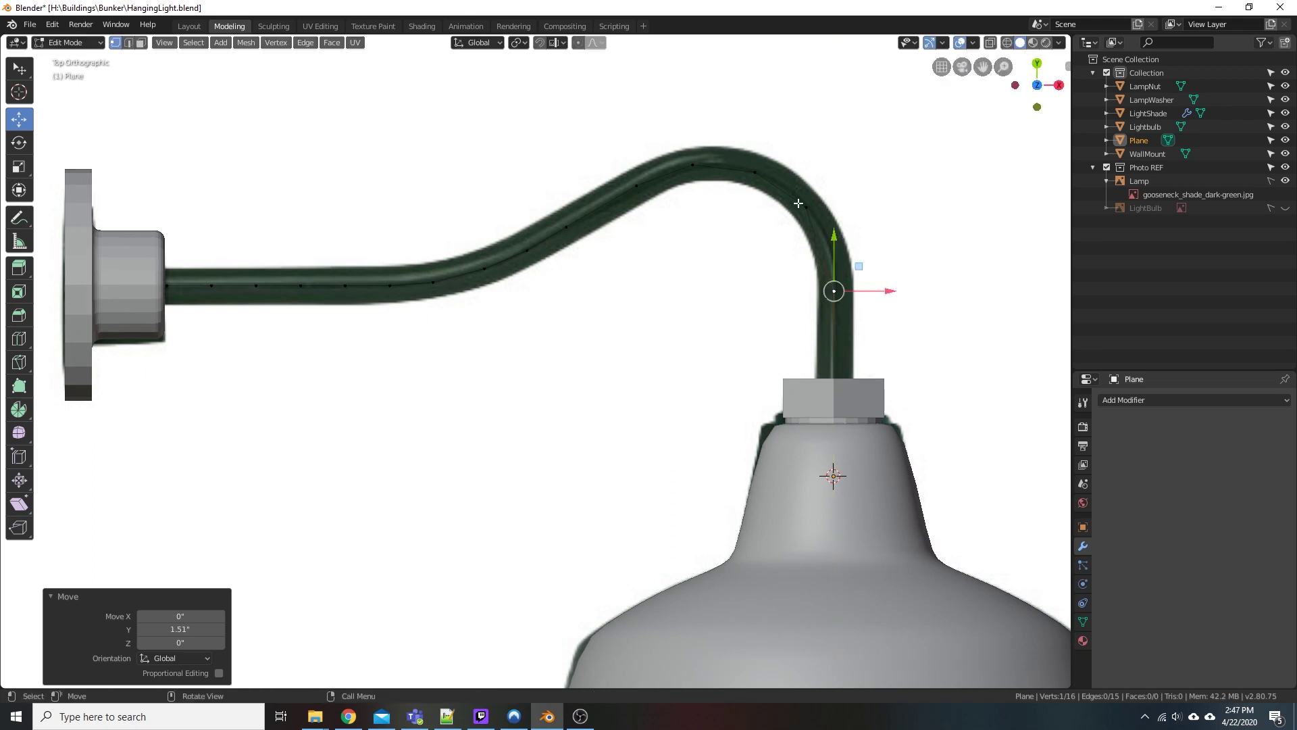
pyautogui.click(807, 207)
pyautogui.moveTo(830, 181); pyautogui.dragTo(847, 214)
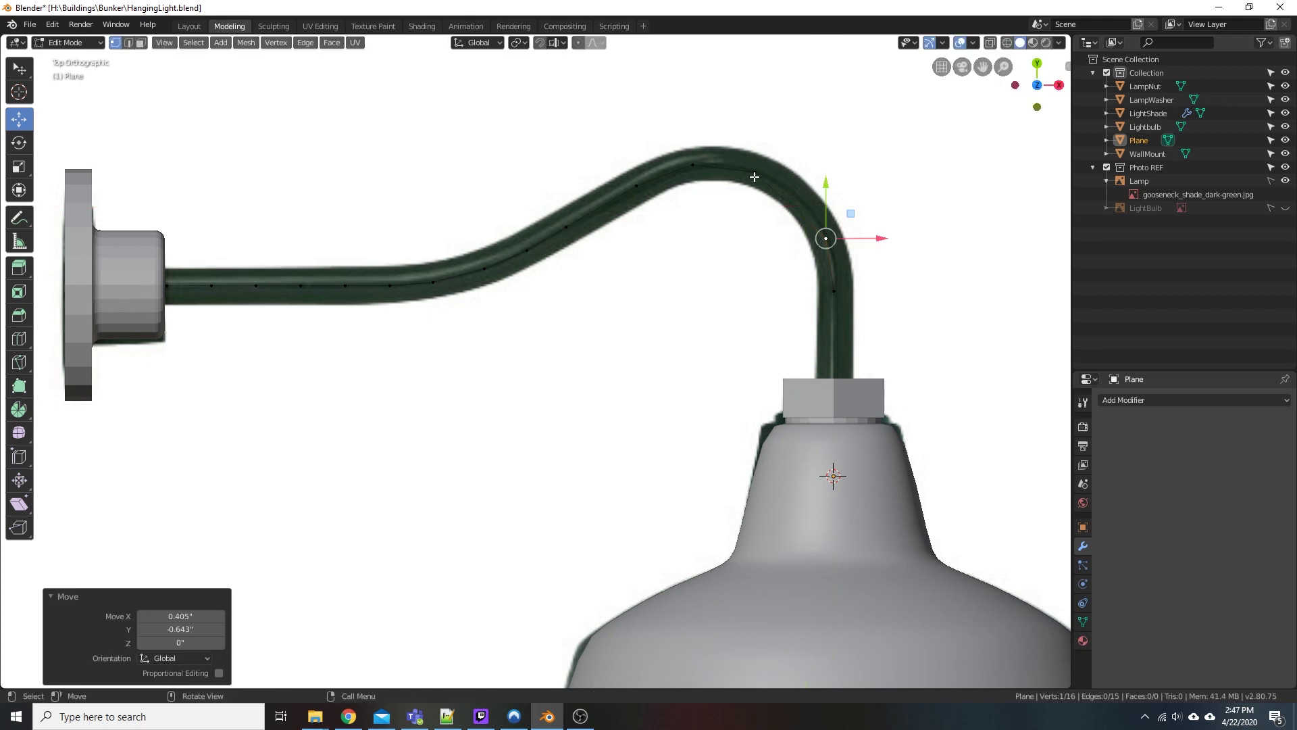
pyautogui.click(775, 170)
pyautogui.moveTo(780, 147); pyautogui.dragTo(818, 163)
pyautogui.click(694, 166)
pyautogui.press('g')
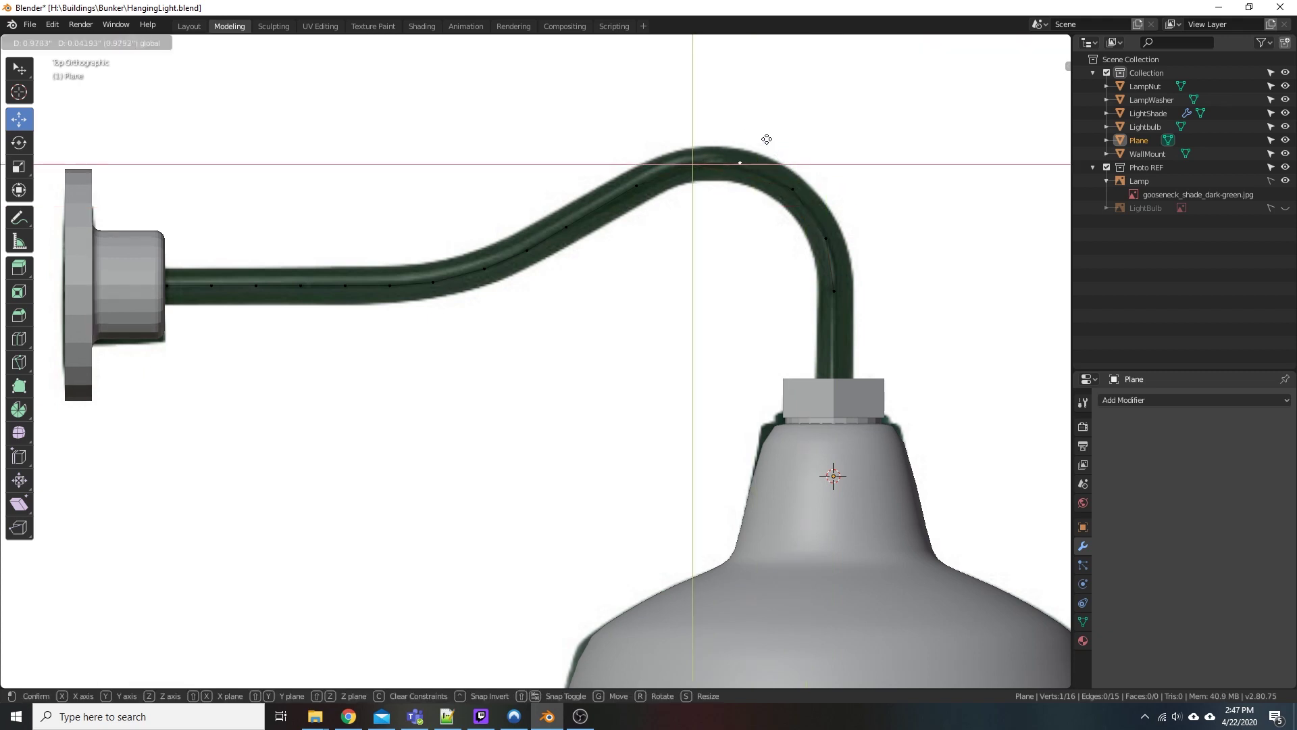
pyautogui.click(760, 140)
pyautogui.moveTo(527, 251); pyautogui.dragTo(552, 235)
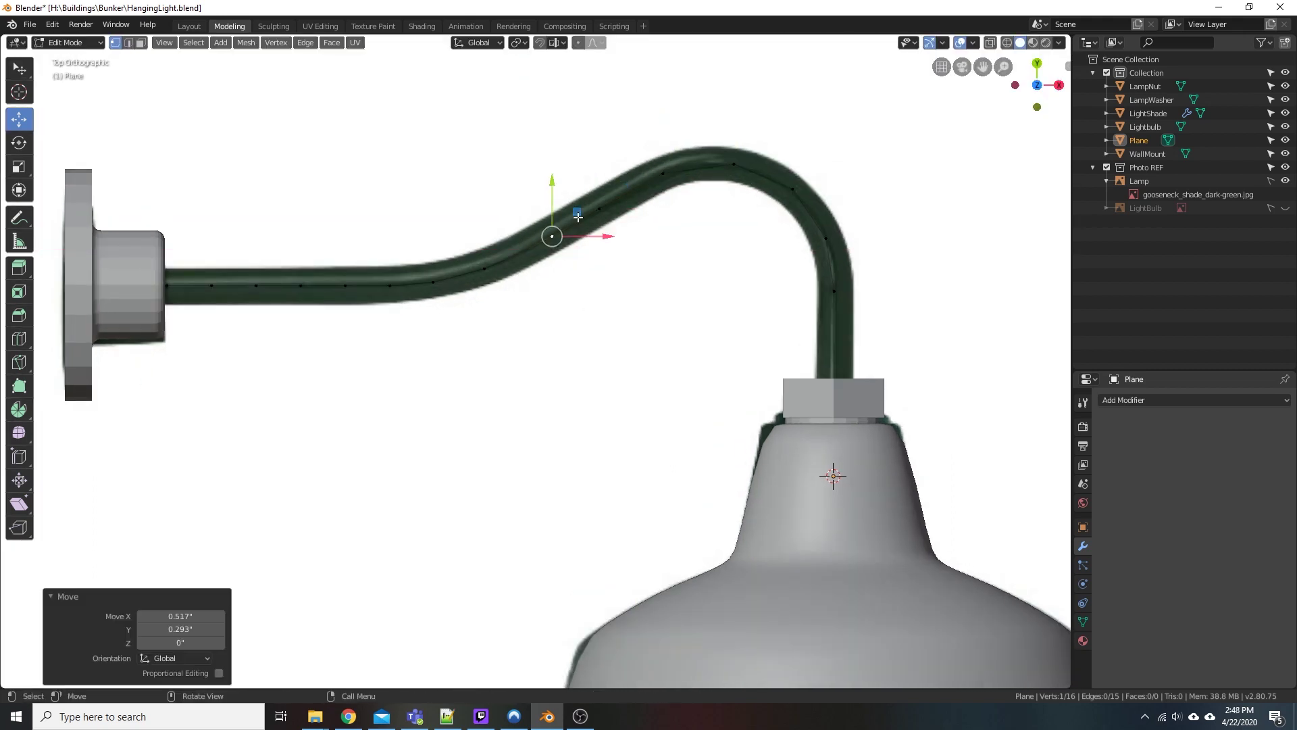
pyautogui.press('g')
pyautogui.click(564, 217)
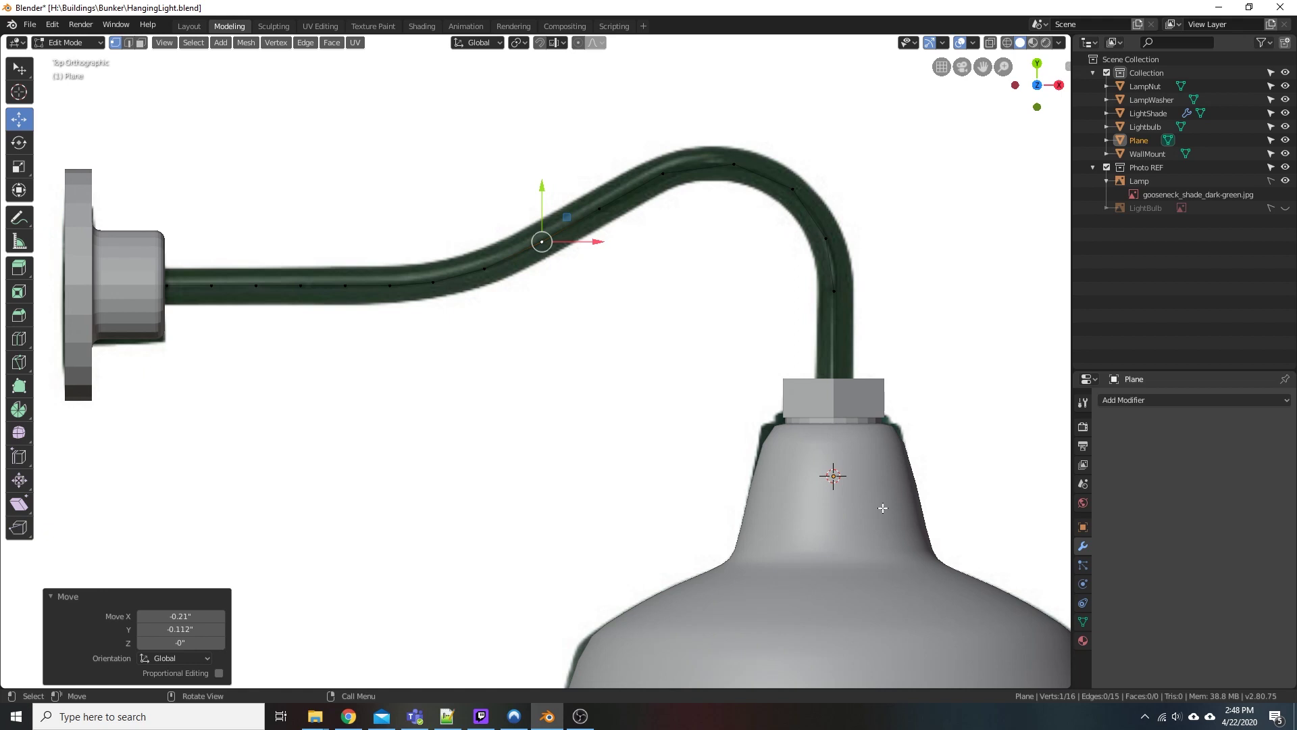
pyautogui.press('a')
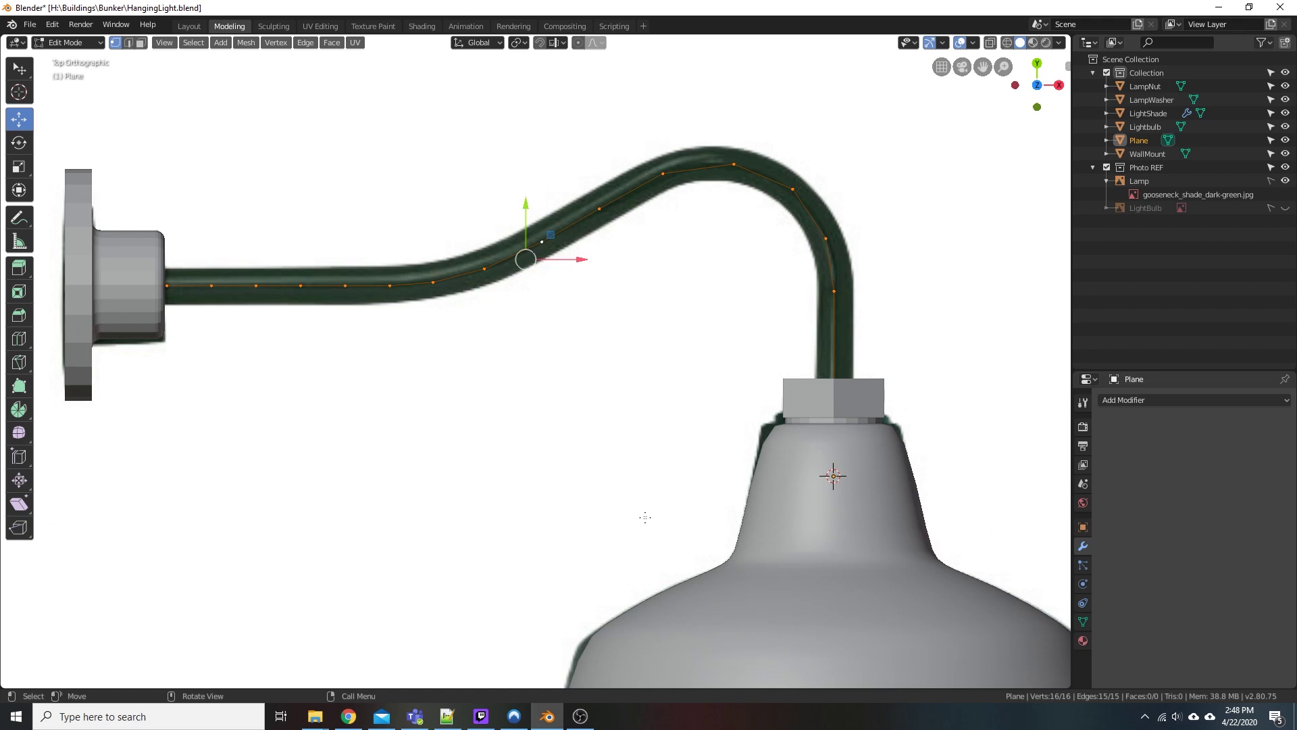
# Vertex-bevel all points with 4 segments at 0.359" width, giving 72 vertices
pyautogui.hotkey('ctrl', 'shift', 'b')
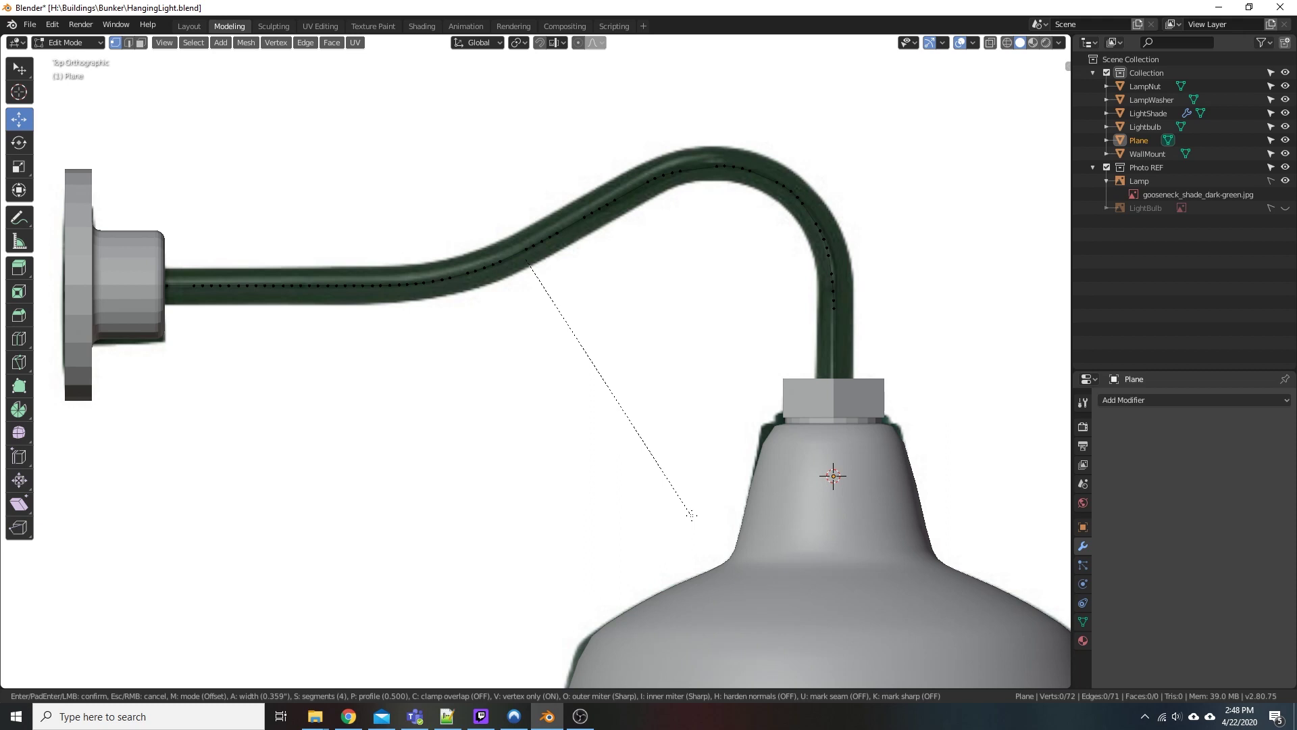
pyautogui.click(692, 515)
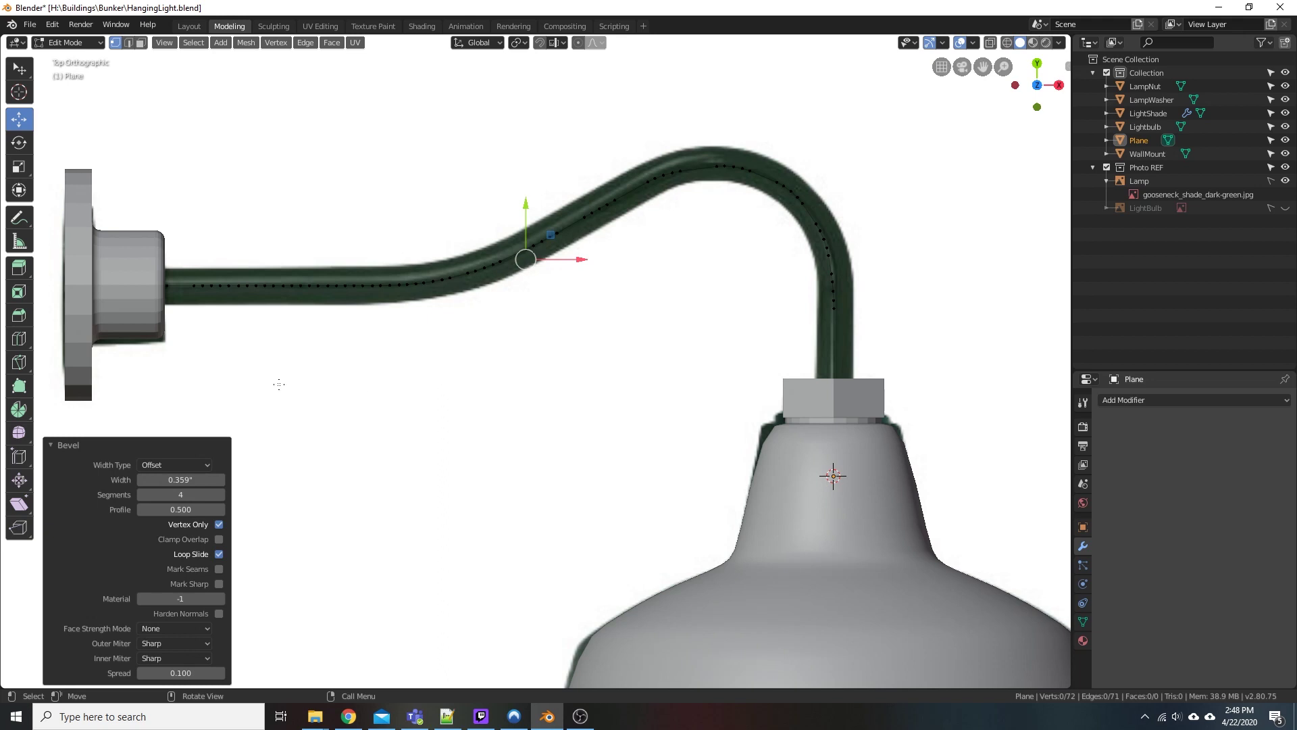
# Switch to Select Box, zoom out, and return to the Layout workspace in Top view
pyautogui.press('w')
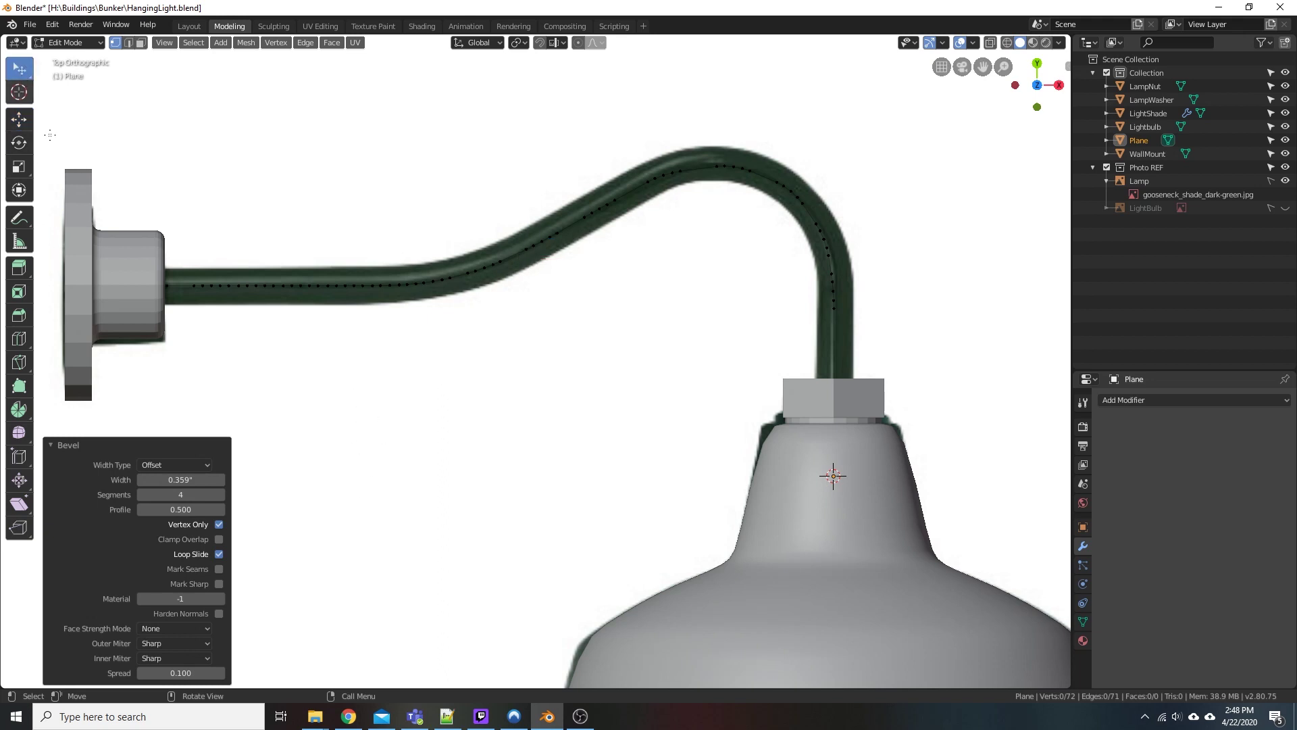
pyautogui.scroll(-2, 192, 72)
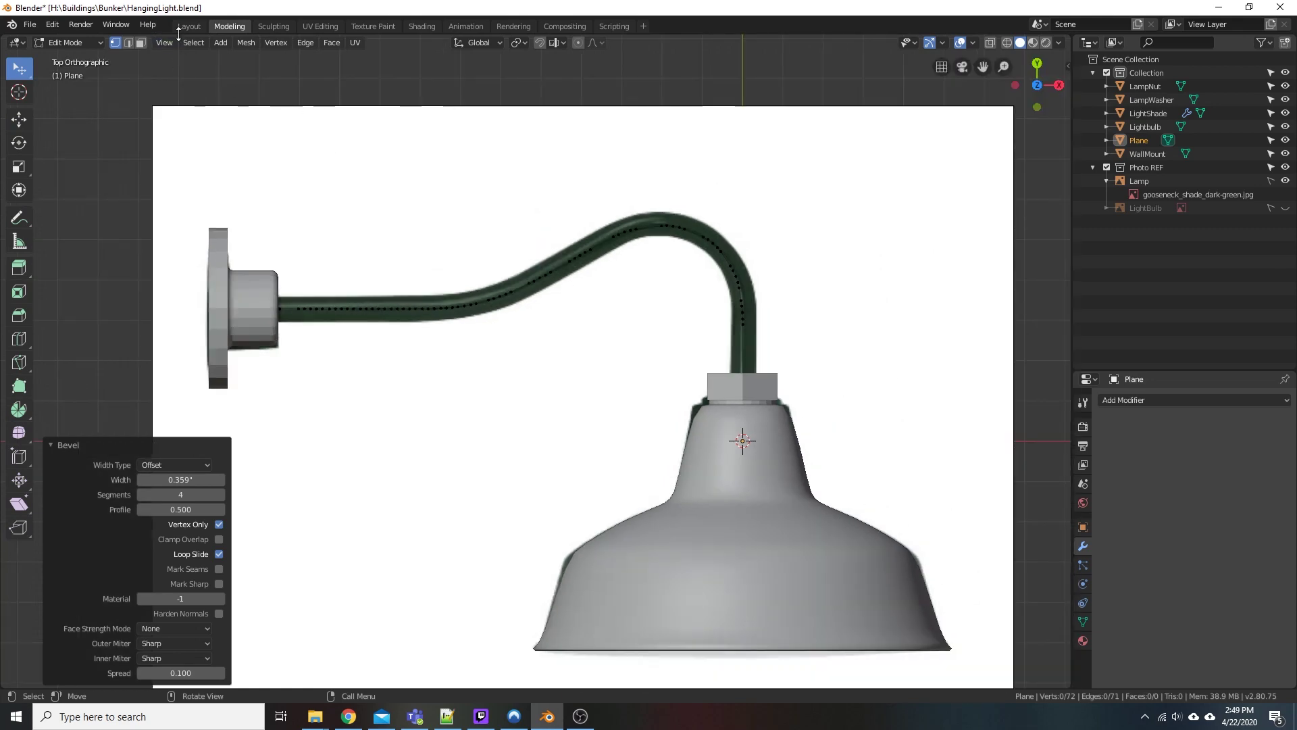
pyautogui.click(189, 26)
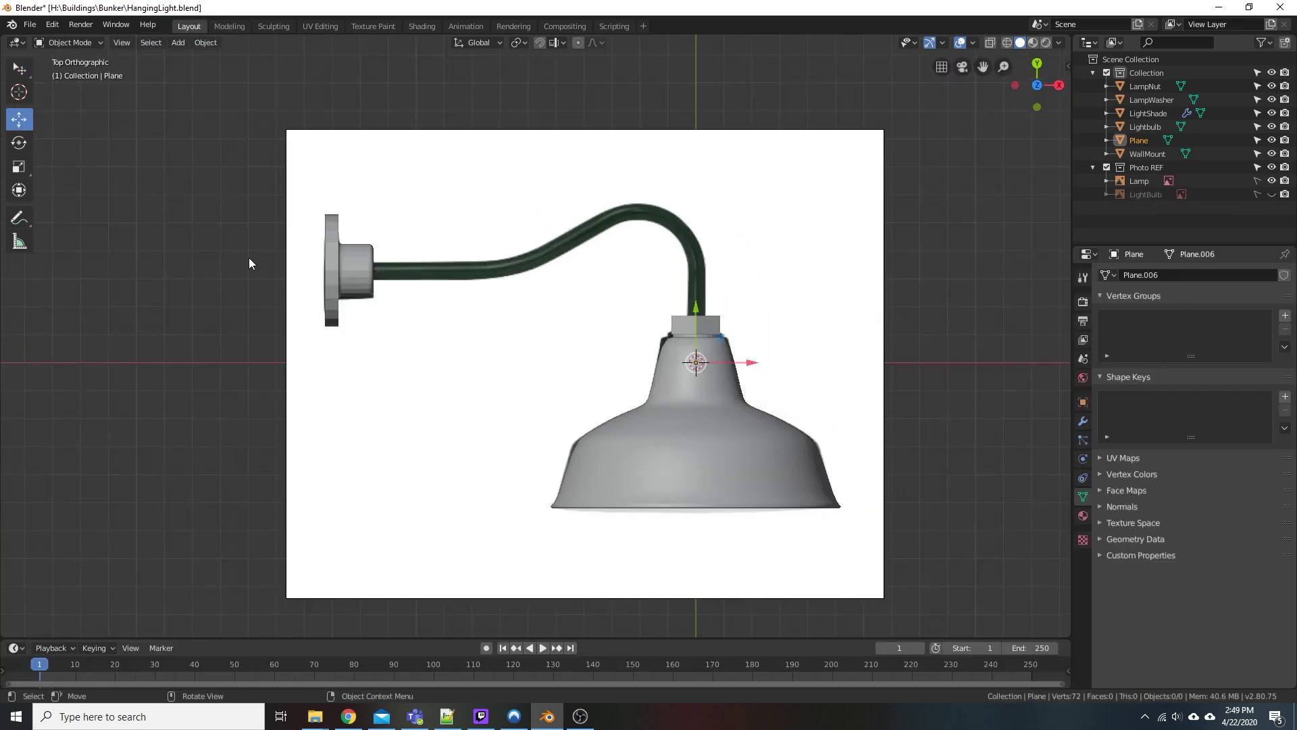
pyautogui.moveTo(558, 232); pyautogui.dragTo(931, 96, button='middle')
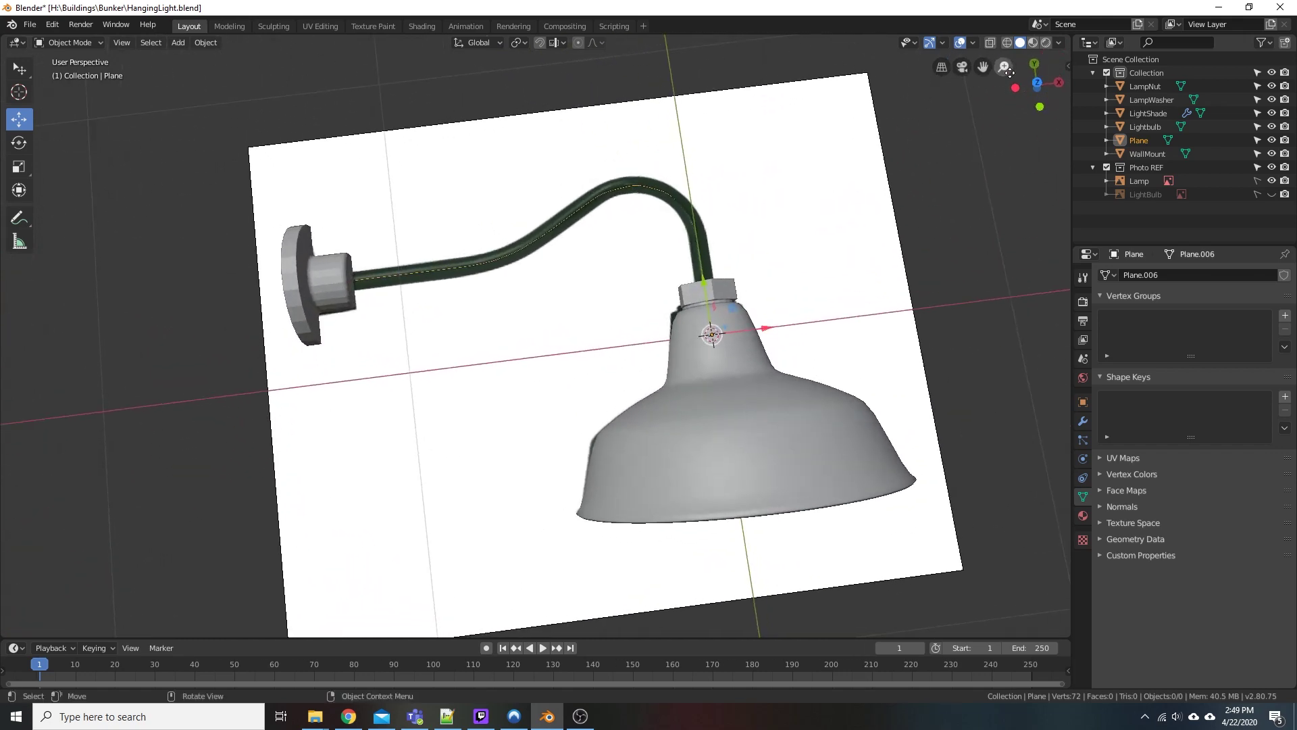
pyautogui.click(1037, 83)
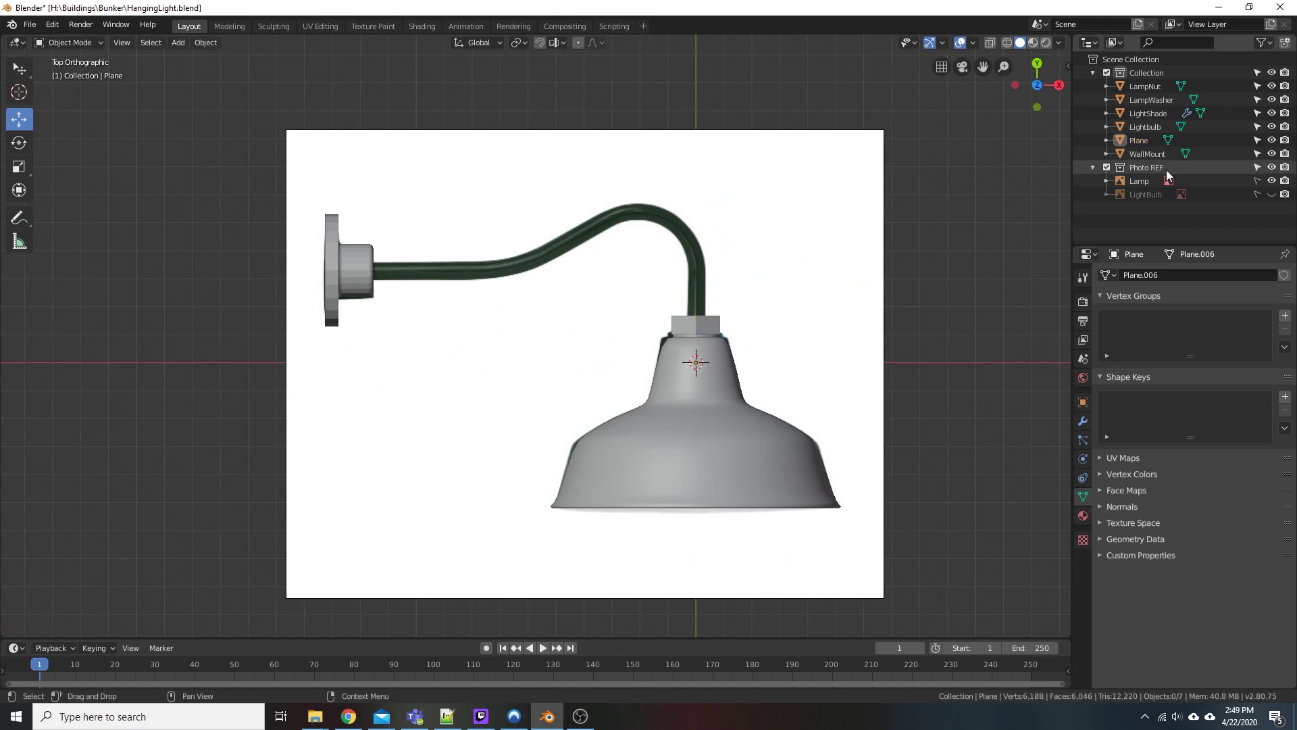
# Add a Bezier circle and move it -9.48" along X, left of the shade
pyautogui.click(1147, 72)
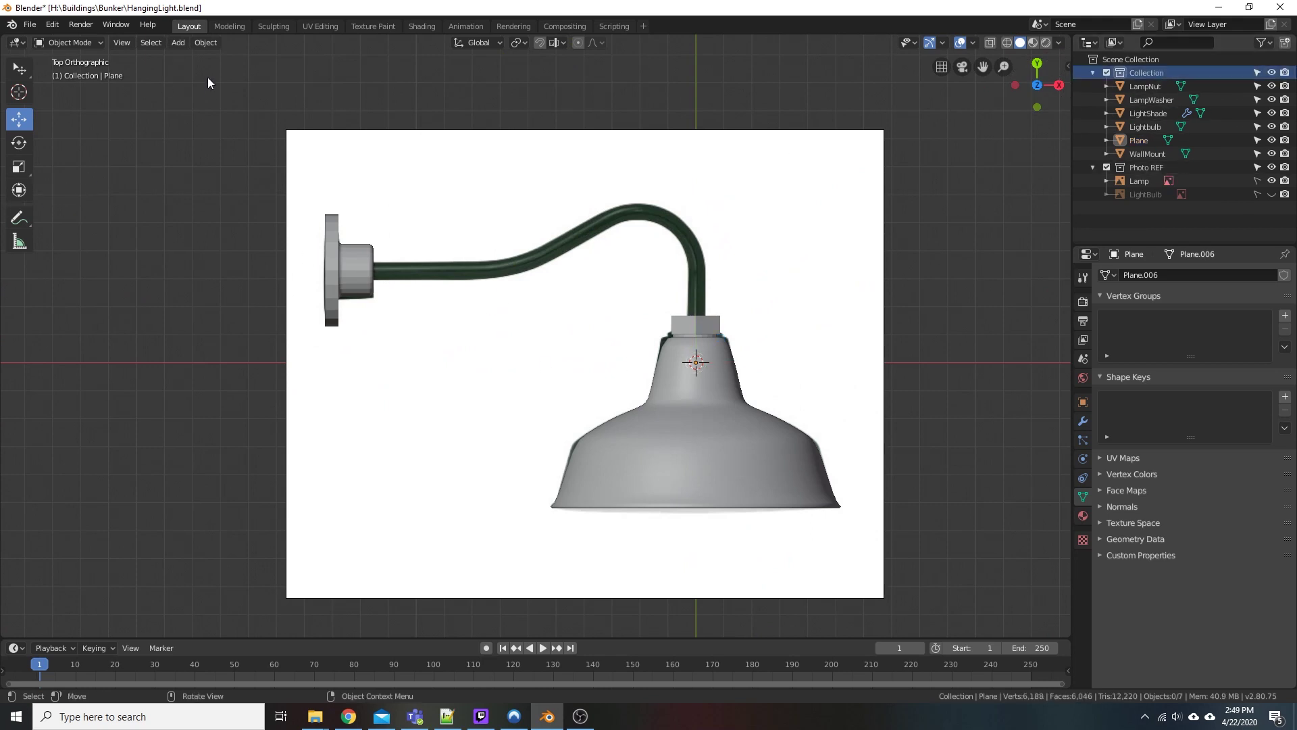
pyautogui.click(179, 47)
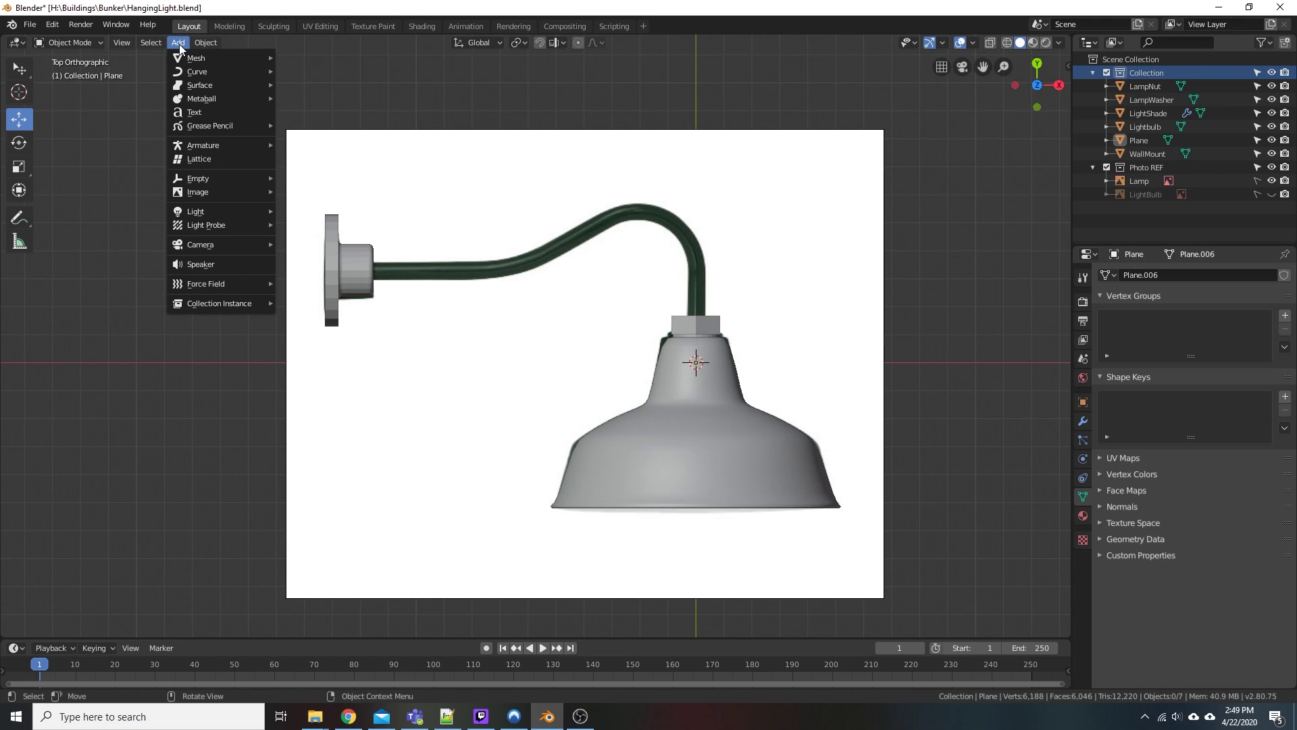
pyautogui.moveTo(201, 73)
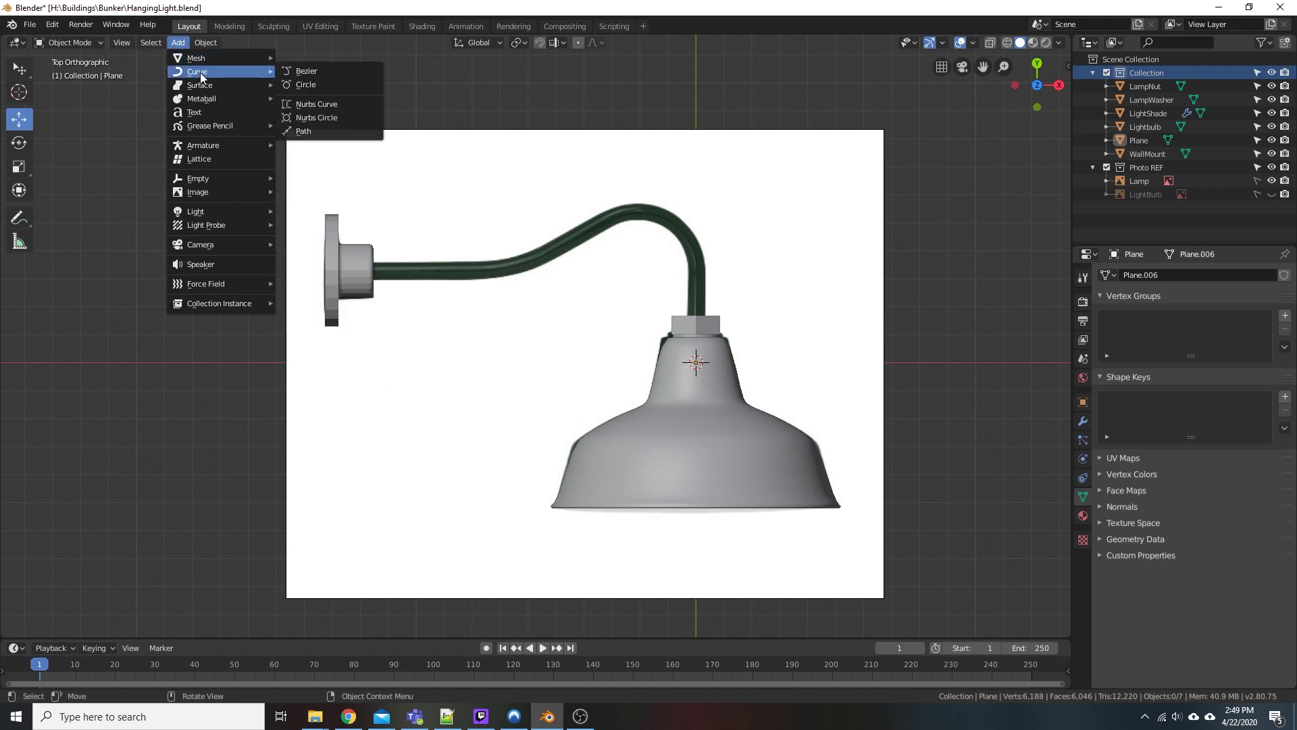
pyautogui.click(310, 84)
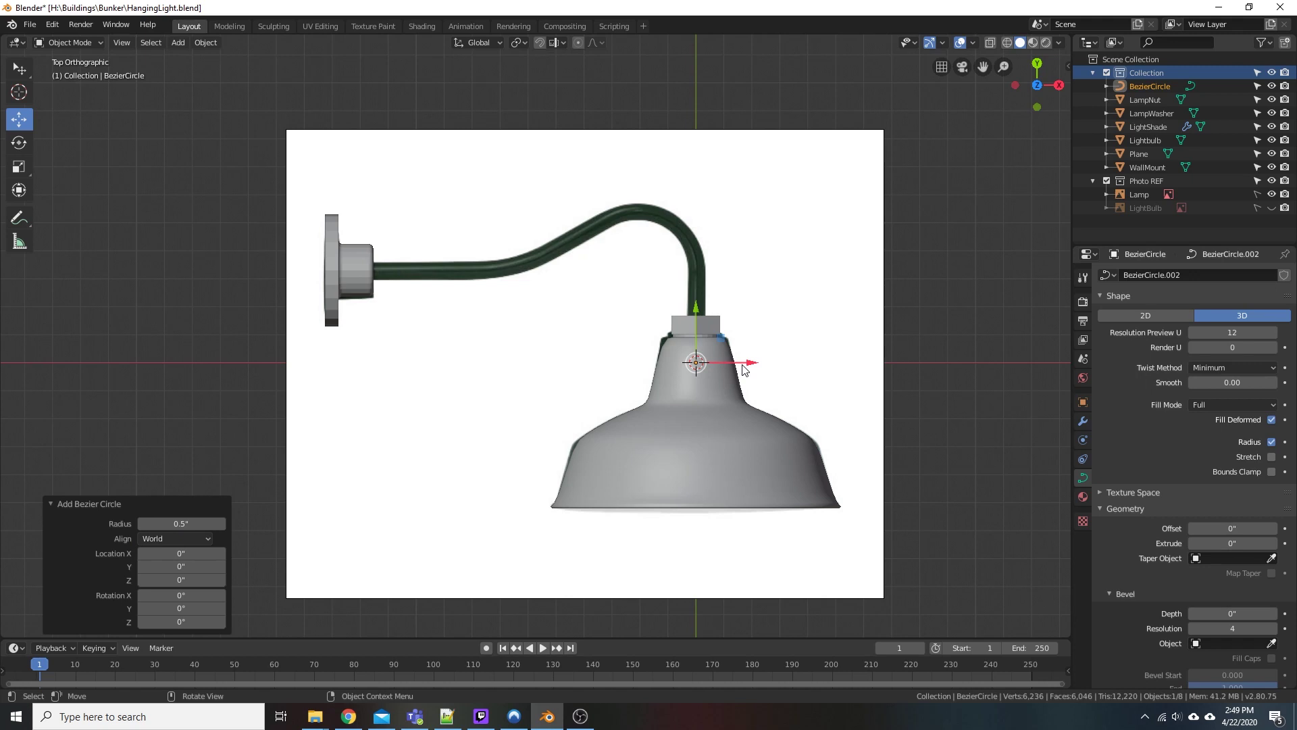
pyautogui.moveTo(746, 368); pyautogui.dragTo(534, 386)
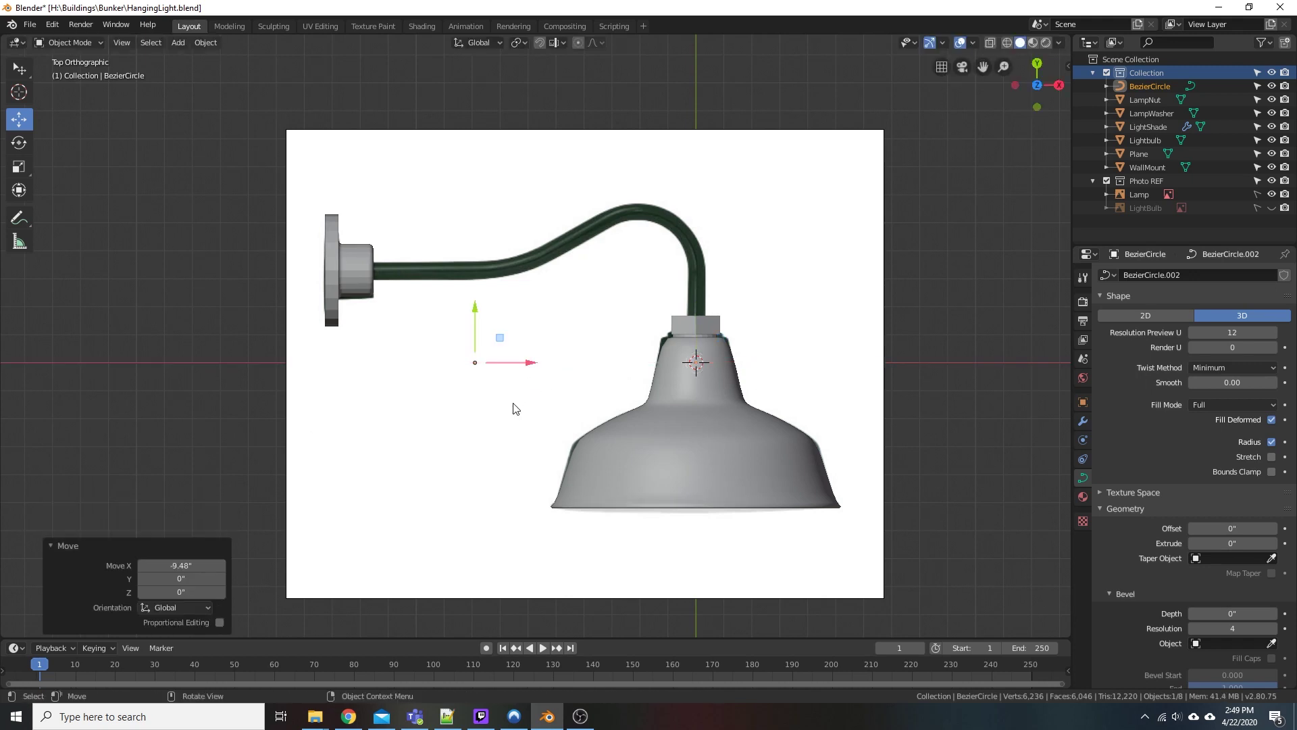
# Hide the Lamp reference photo and select the traced arm line
pyautogui.click(1271, 195)
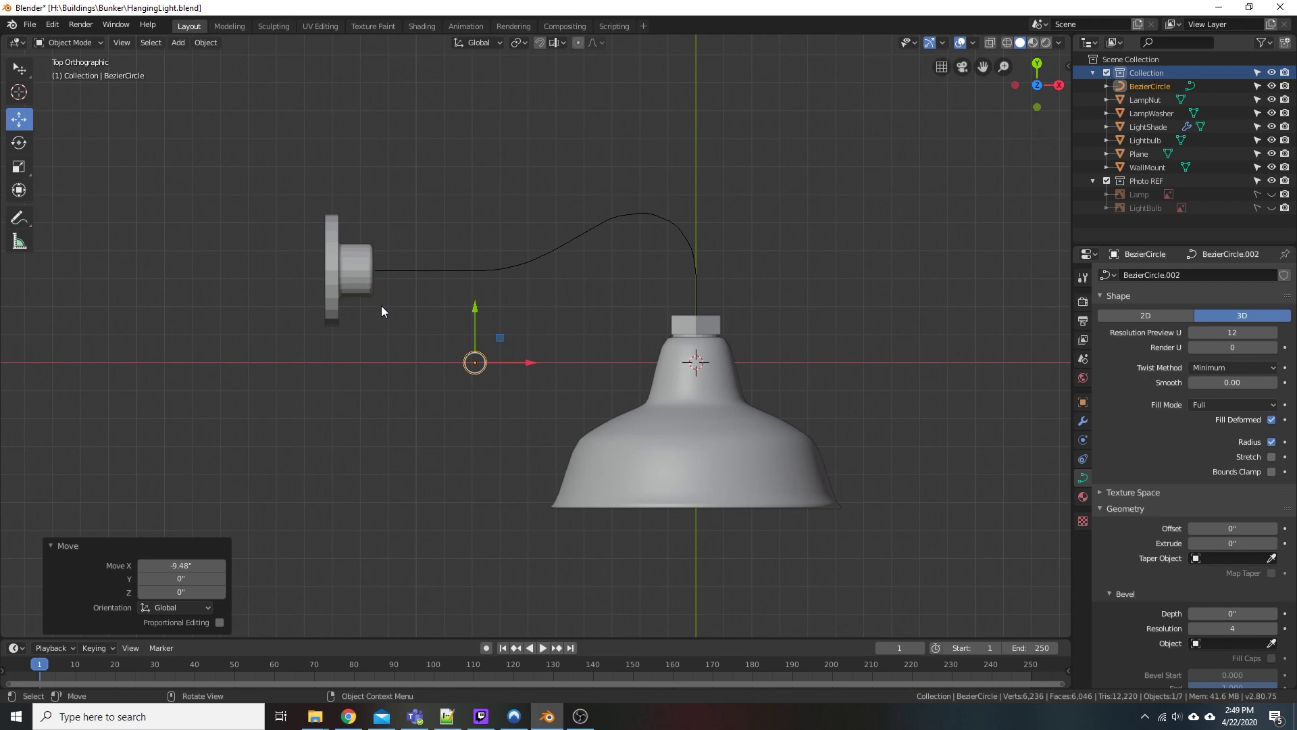
pyautogui.click(550, 337)
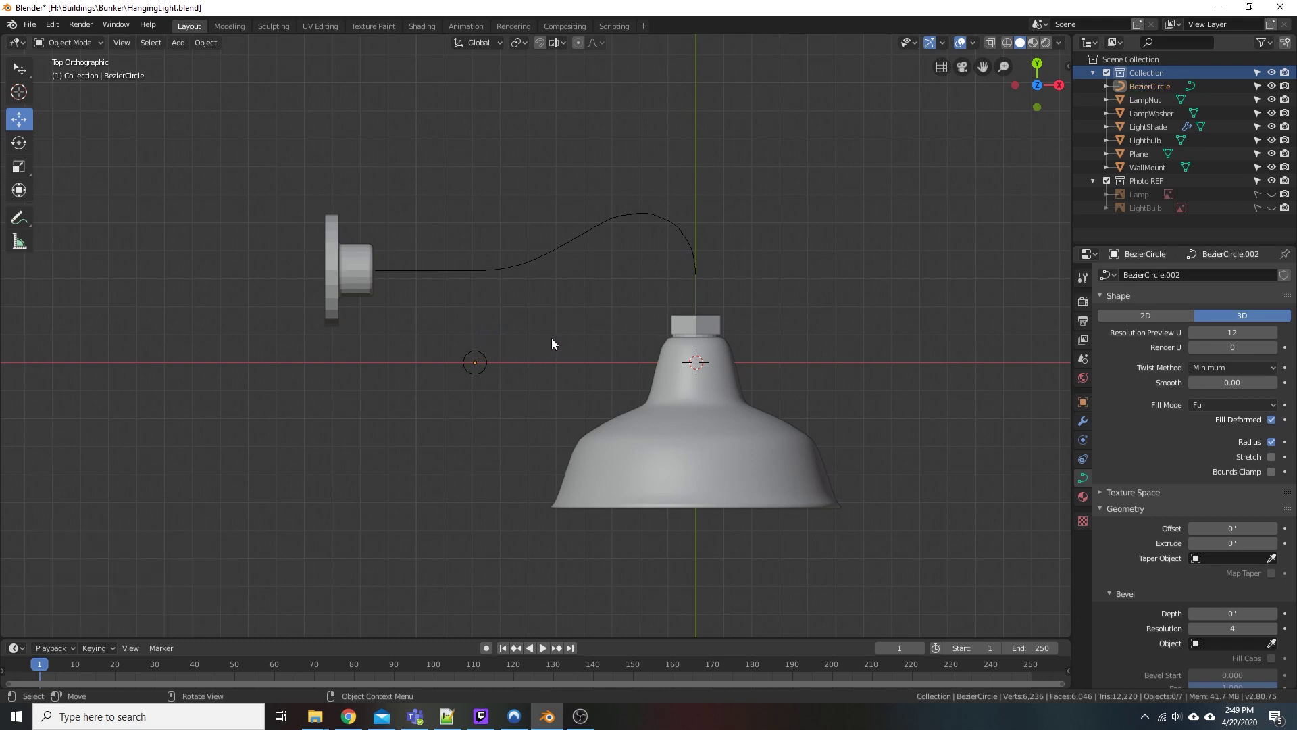
pyautogui.click(492, 271)
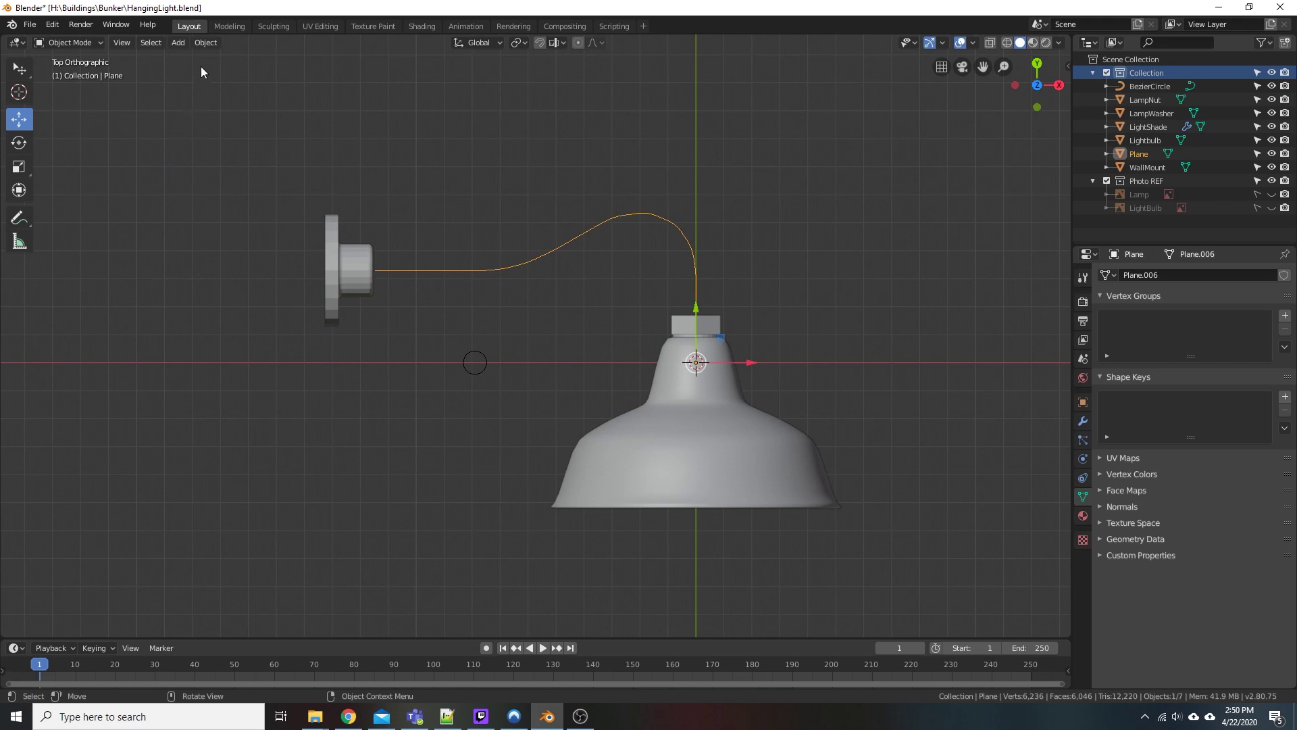
# Convert the traced arm line from mesh into a curve
pyautogui.click(207, 44)
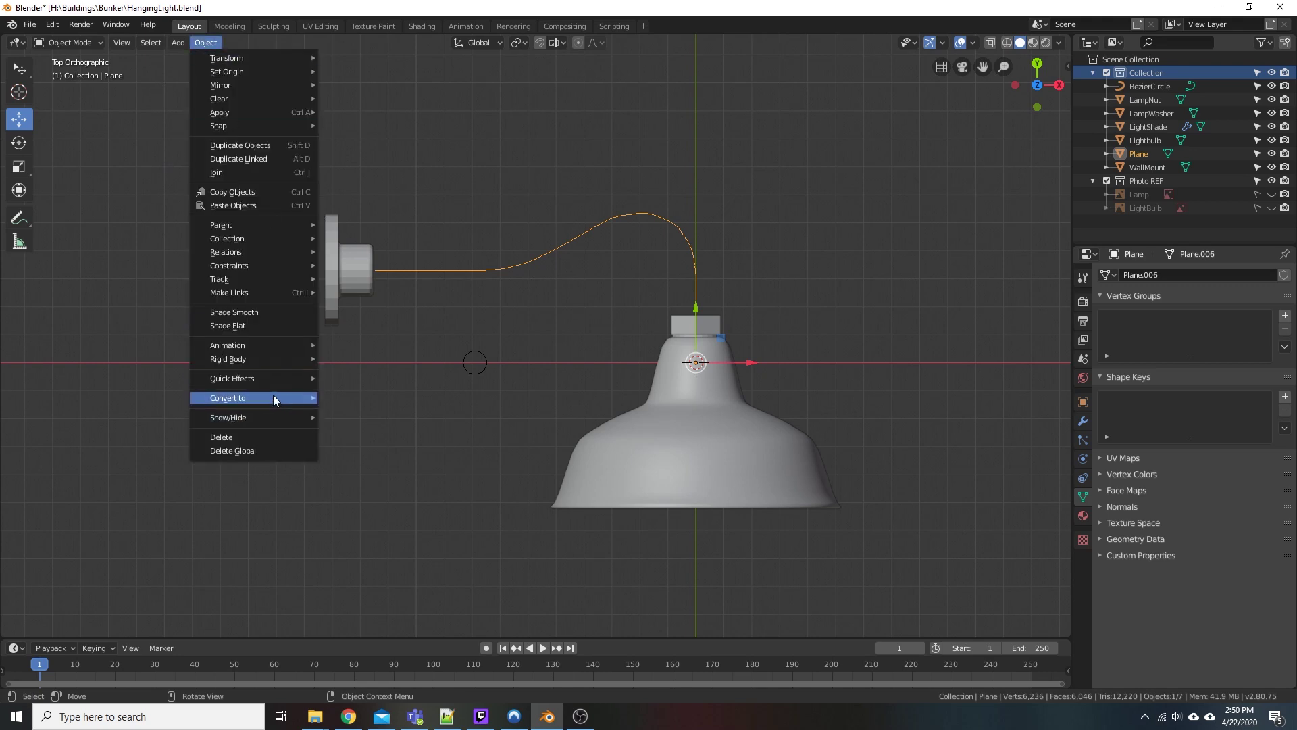
pyautogui.moveTo(273, 397)
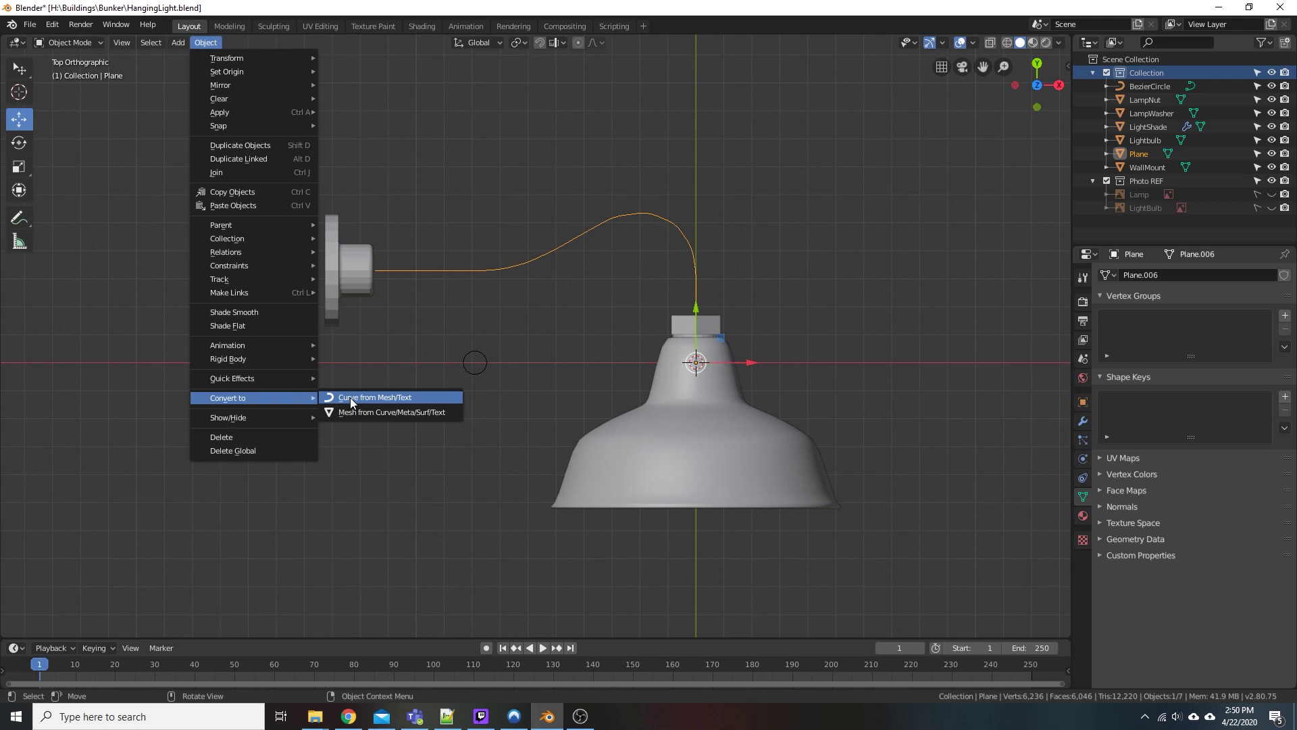
pyautogui.click(350, 397)
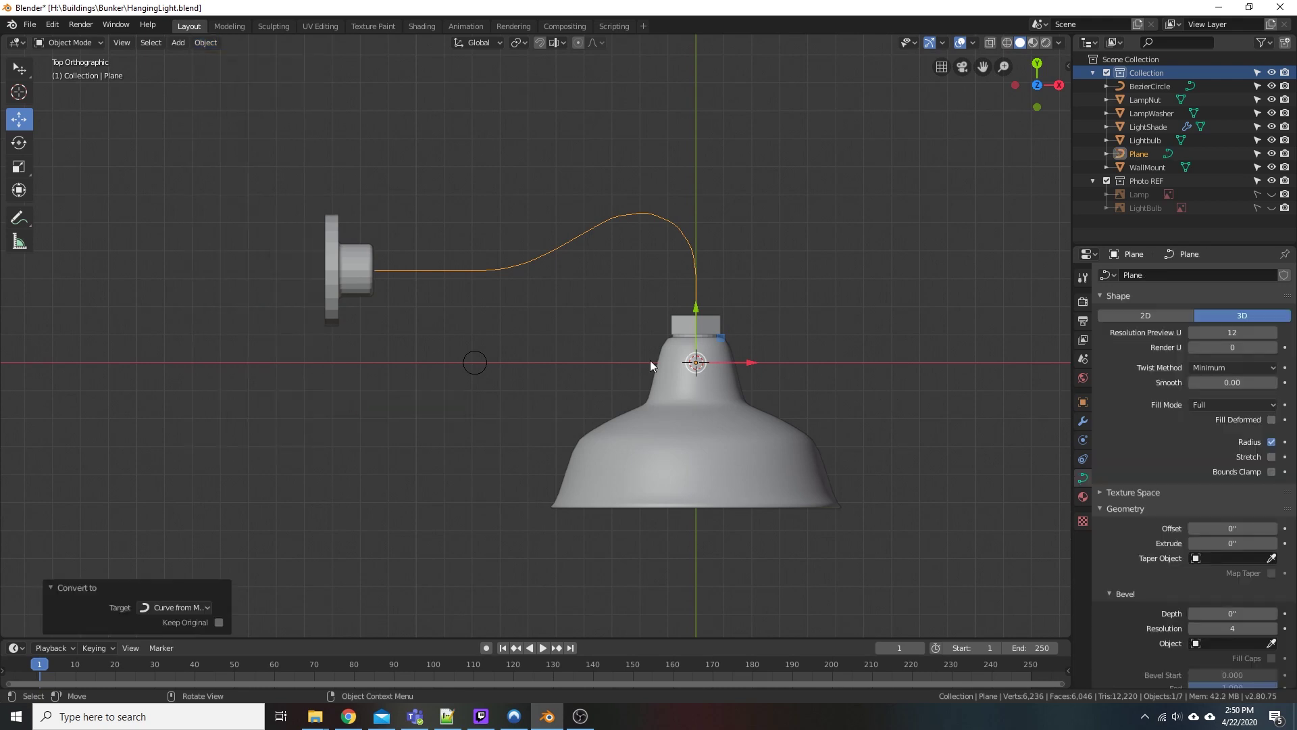
# Rotate the BezierCircle 90° so the profile stands upright
pyautogui.click(480, 371)
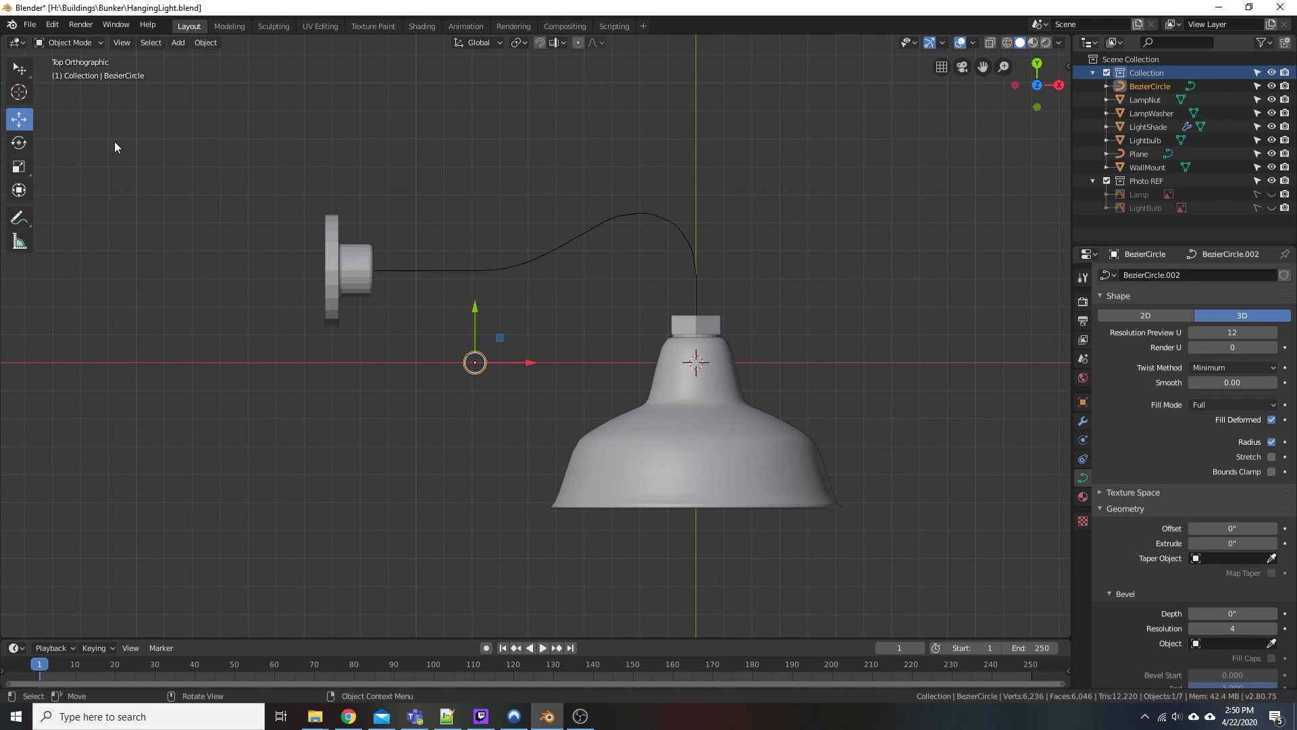
pyautogui.click(19, 142)
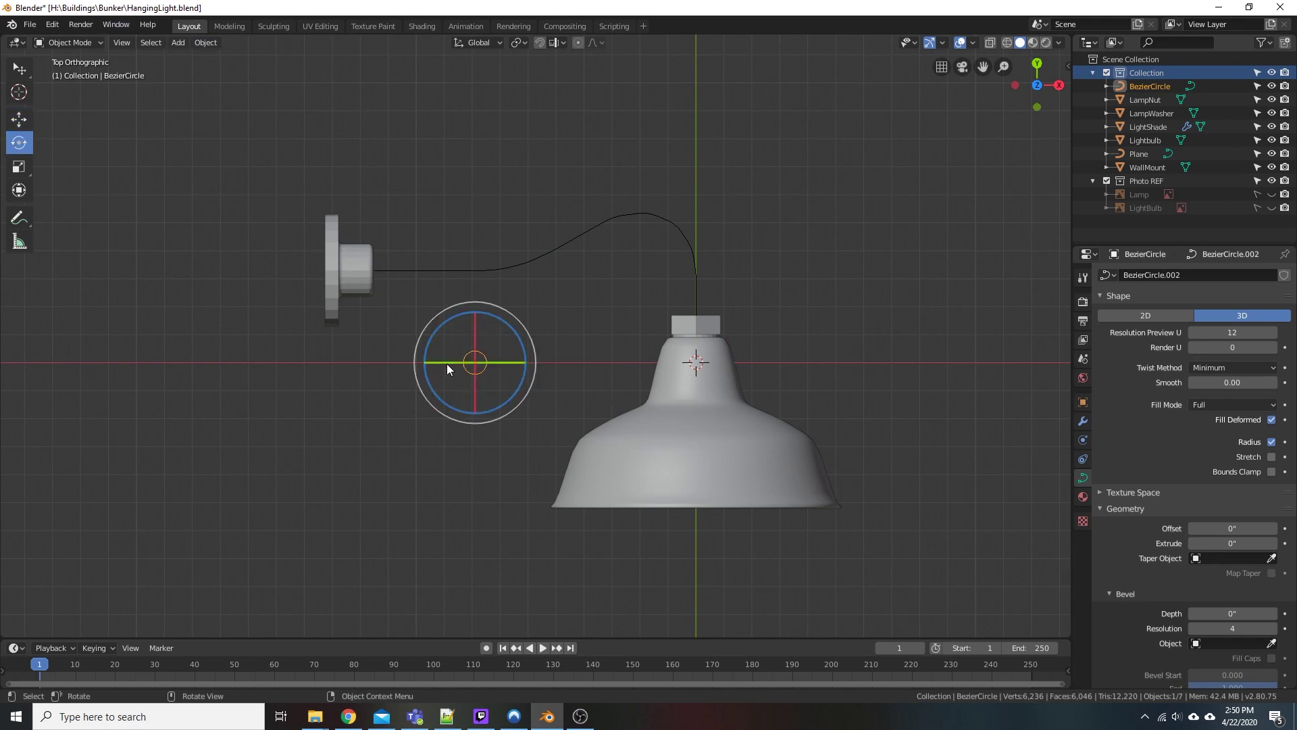
pyautogui.moveTo(460, 372); pyautogui.dragTo(473, 369)
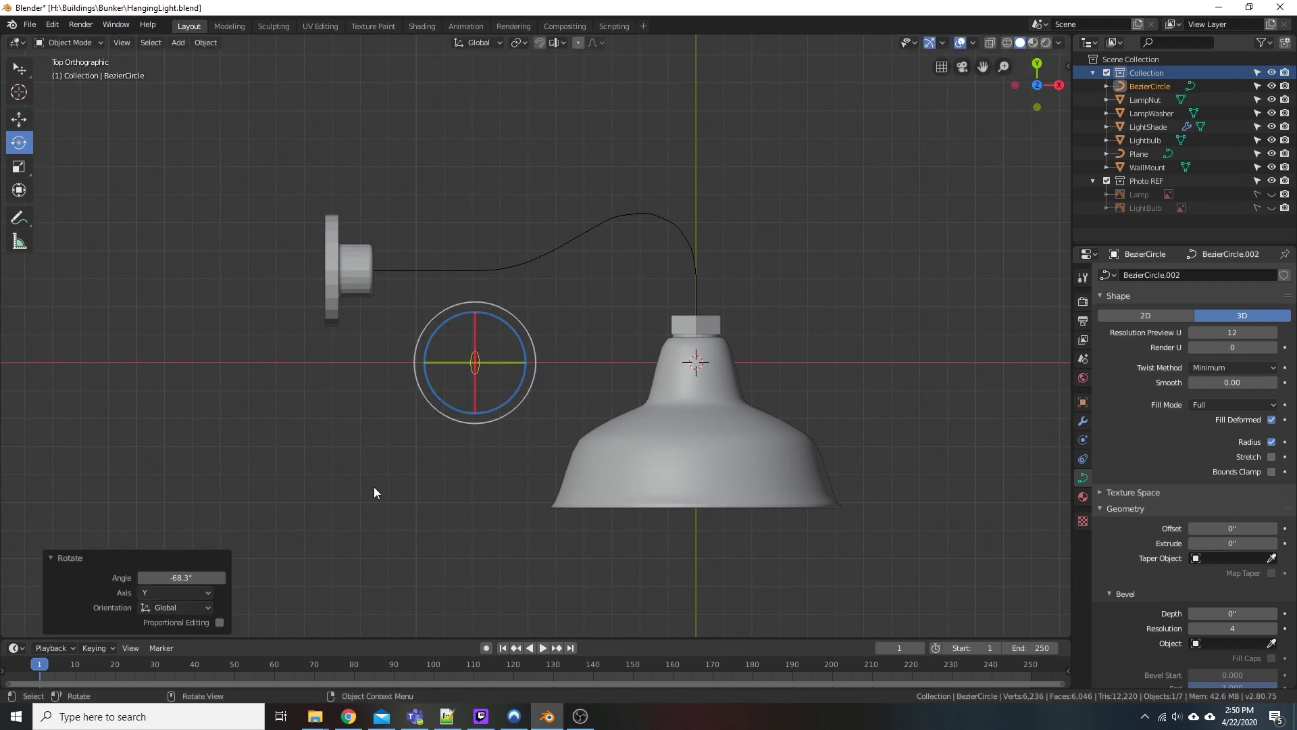
pyautogui.click(192, 578)
pyautogui.write('90')
pyautogui.press('Return')
# Move the circle to the path's start inside the wall mount, adjusting along Y and X
pyautogui.press('g')
pyautogui.click(336, 457)
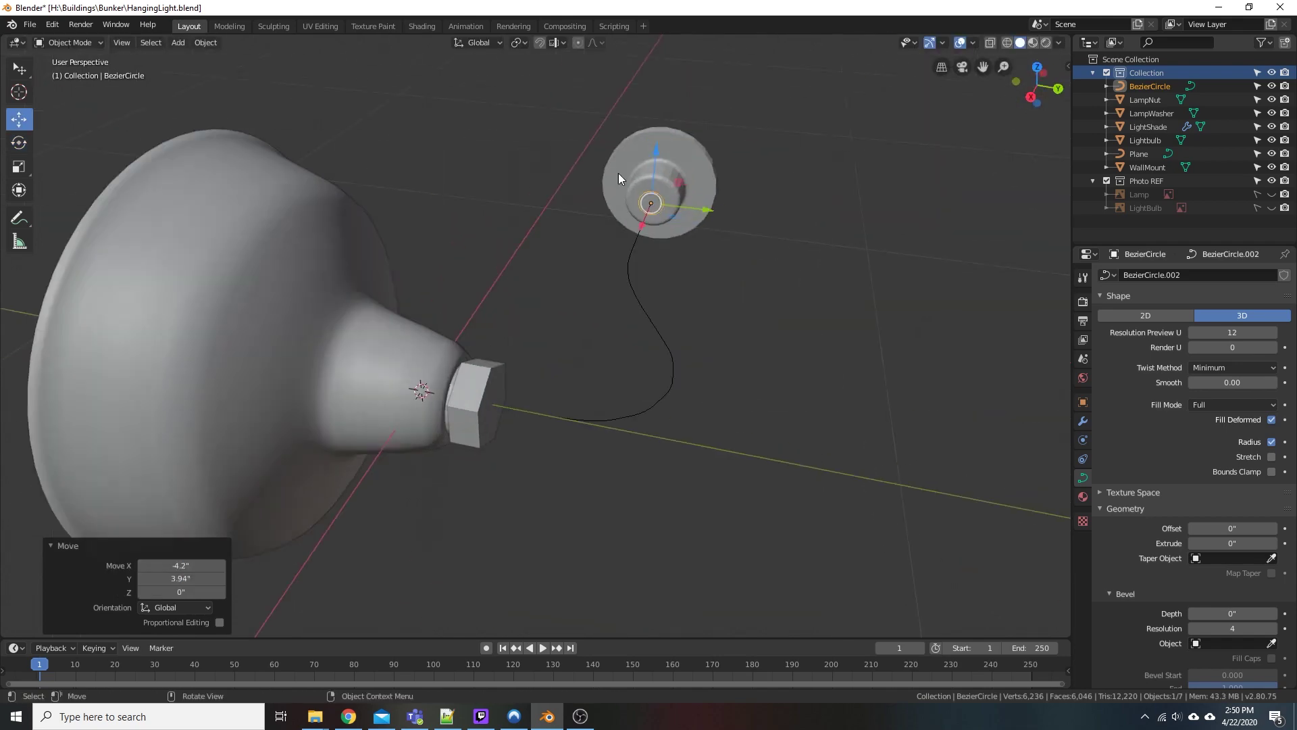
pyautogui.moveTo(336, 458); pyautogui.dragTo(608, 338, button='middle')
pyautogui.press('KP_3')
pyautogui.press('g')
pyautogui.press('y')
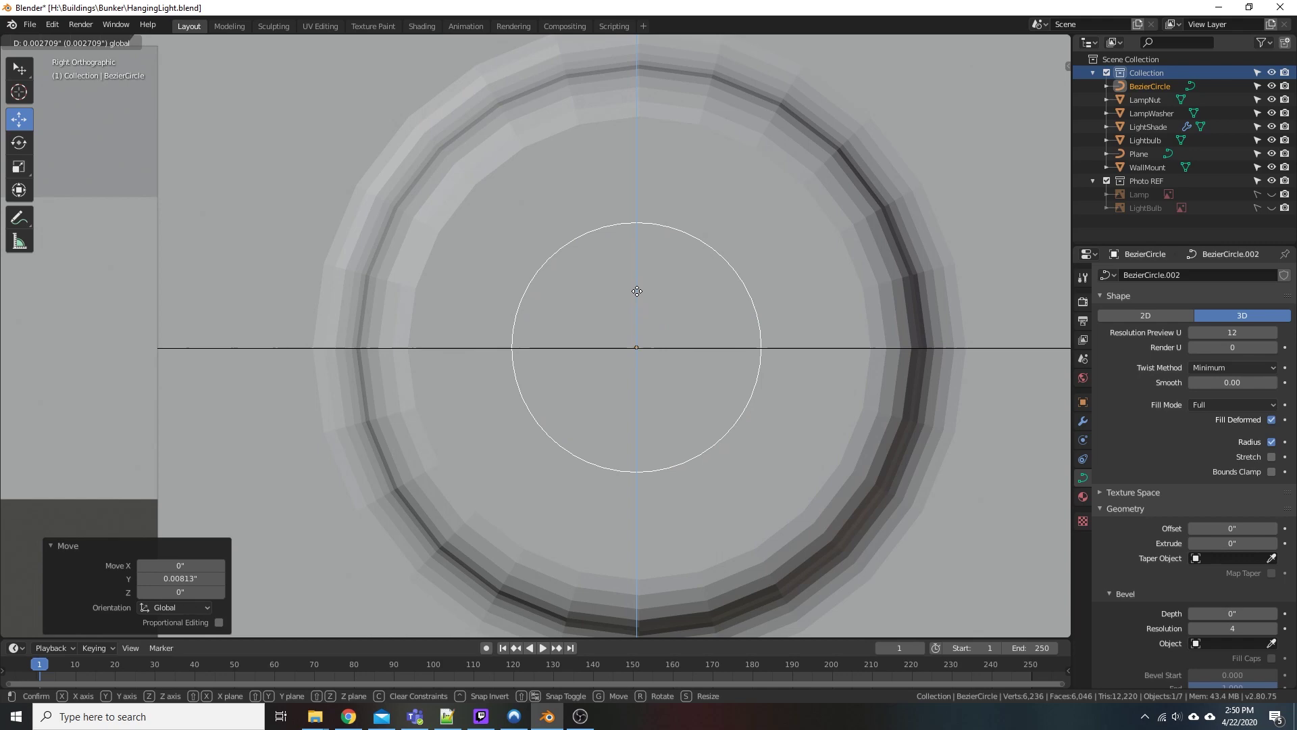
pyautogui.click(982, 511)
pyautogui.moveTo(982, 511); pyautogui.dragTo(396, 338, button='middle')
pyautogui.moveTo(350, 284); pyautogui.dragTo(330, 282)
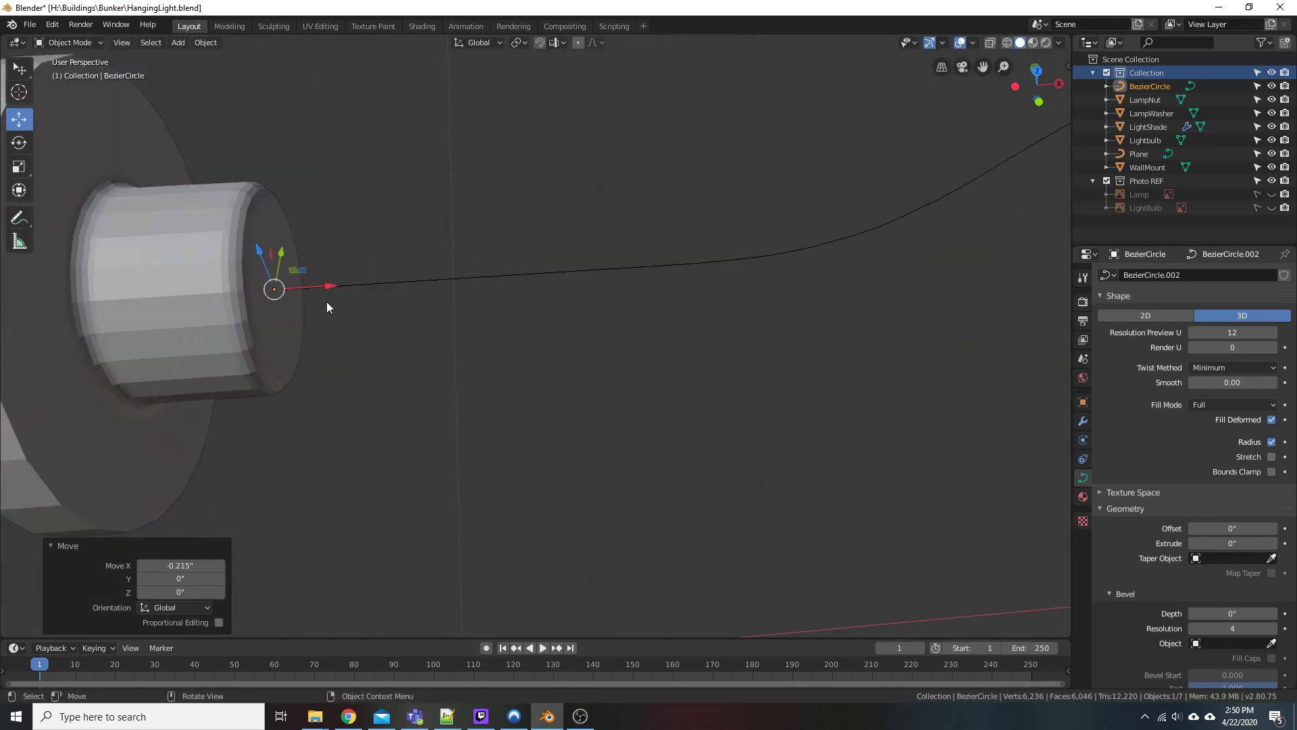
pyautogui.moveTo(327, 305); pyautogui.dragTo(472, 376, button='middle')
# Hide the WallMount object and orbit until the lamp shade is in view
pyautogui.click(935, 303)
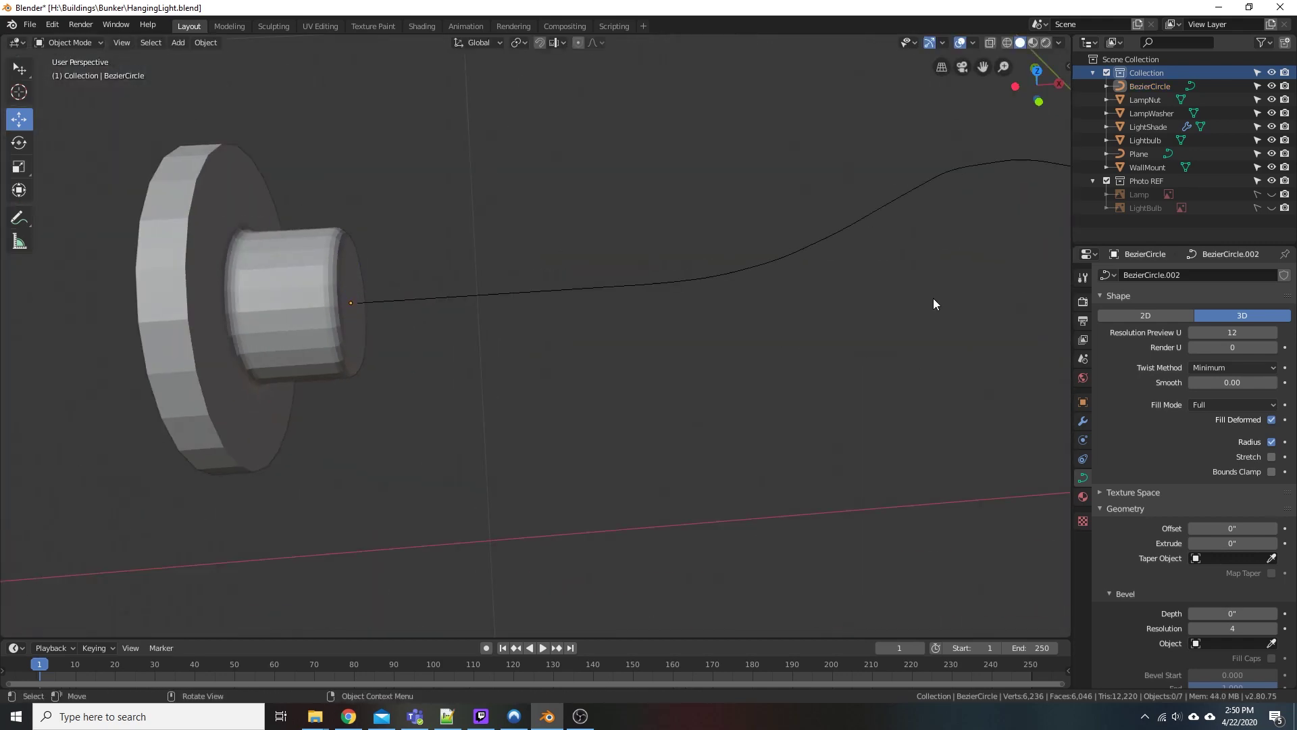
pyautogui.click(1271, 167)
pyautogui.click(1272, 167)
pyautogui.click(1272, 167)
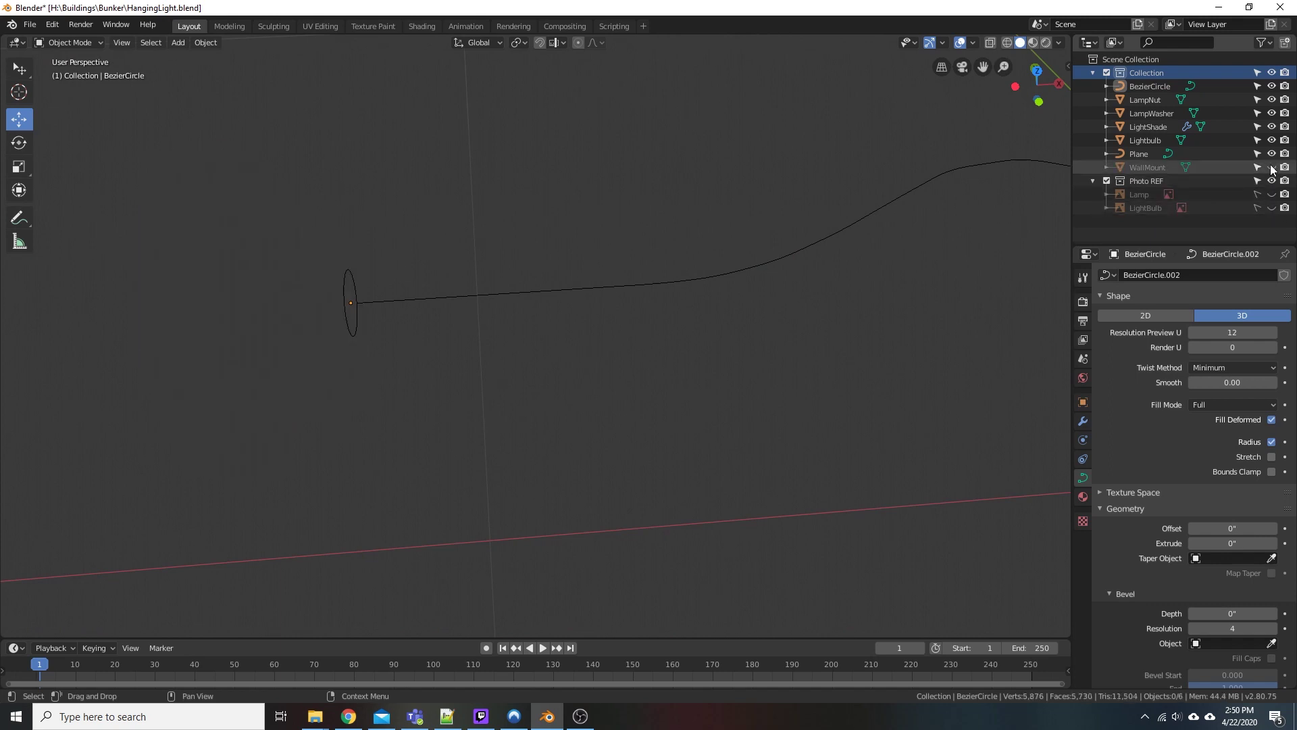
pyautogui.moveTo(452, 433); pyautogui.dragTo(665, 411, button='middle')
pyautogui.moveTo(987, 299); pyautogui.dragTo(774, 339, button='middle')
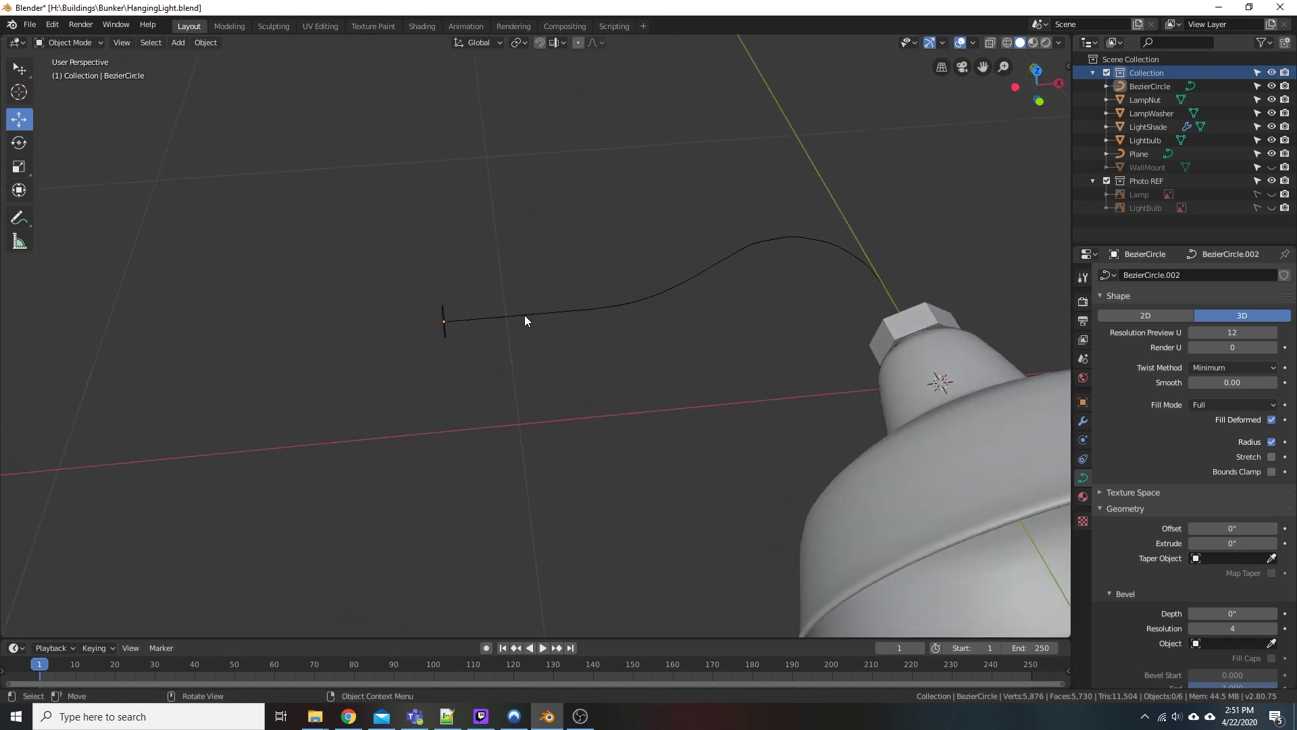
# Set BezierCircle as the bevel object in the Plane curve's Geometry > Bevel settings
pyautogui.click(525, 320)
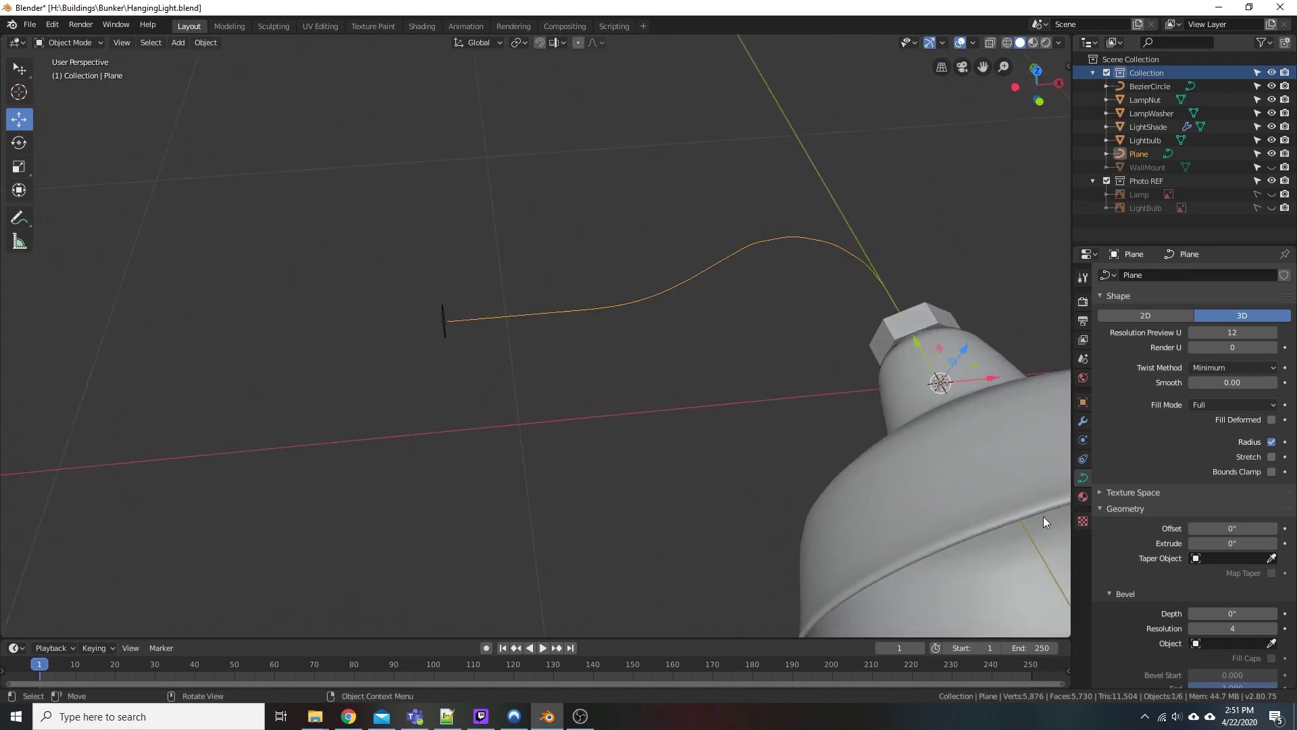
pyautogui.click(1102, 508)
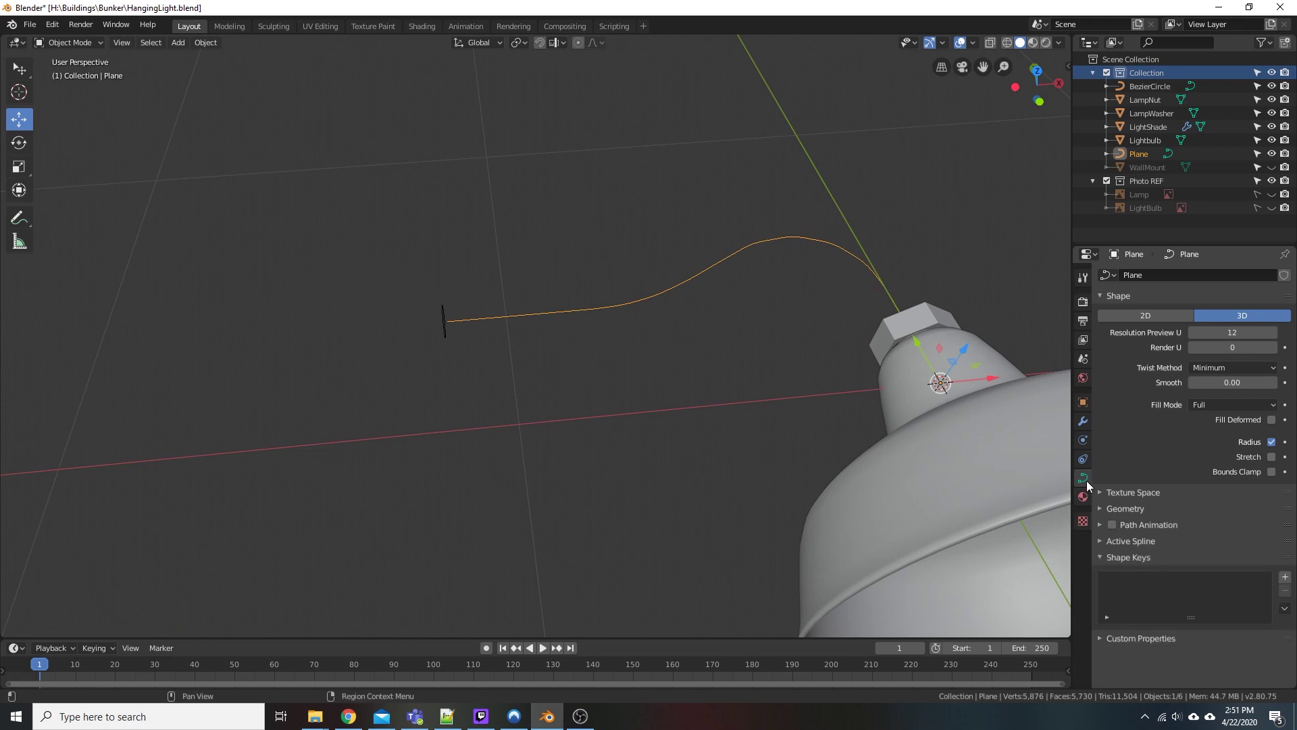
pyautogui.click(1083, 402)
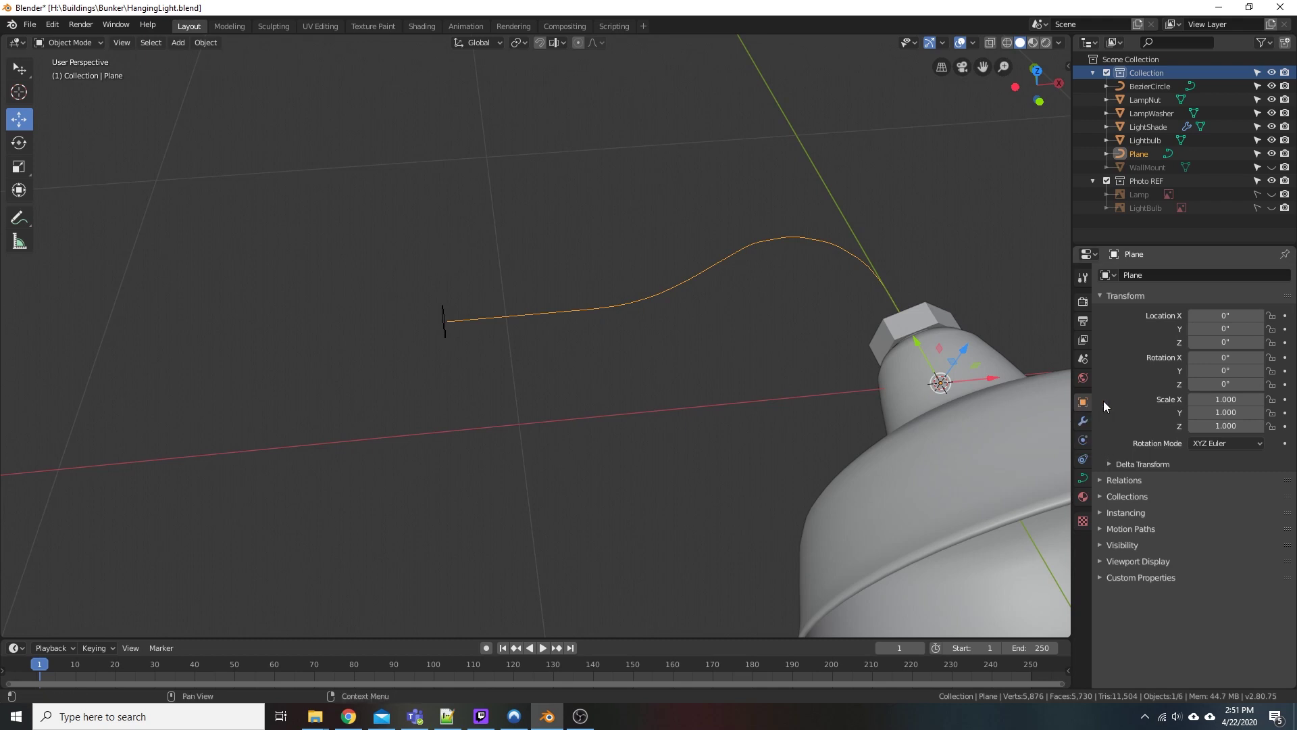
pyautogui.click(1083, 478)
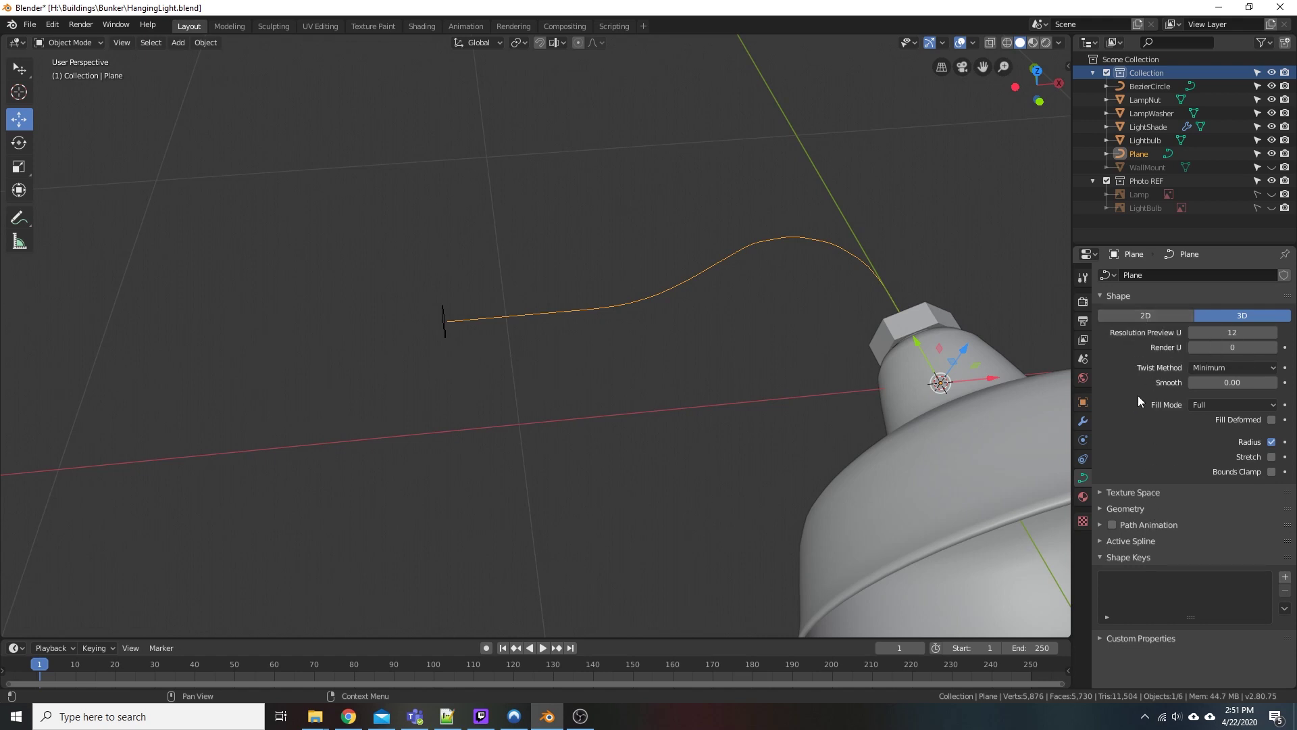
pyautogui.click(1102, 511)
pyautogui.scroll(-5, 1108, 433)
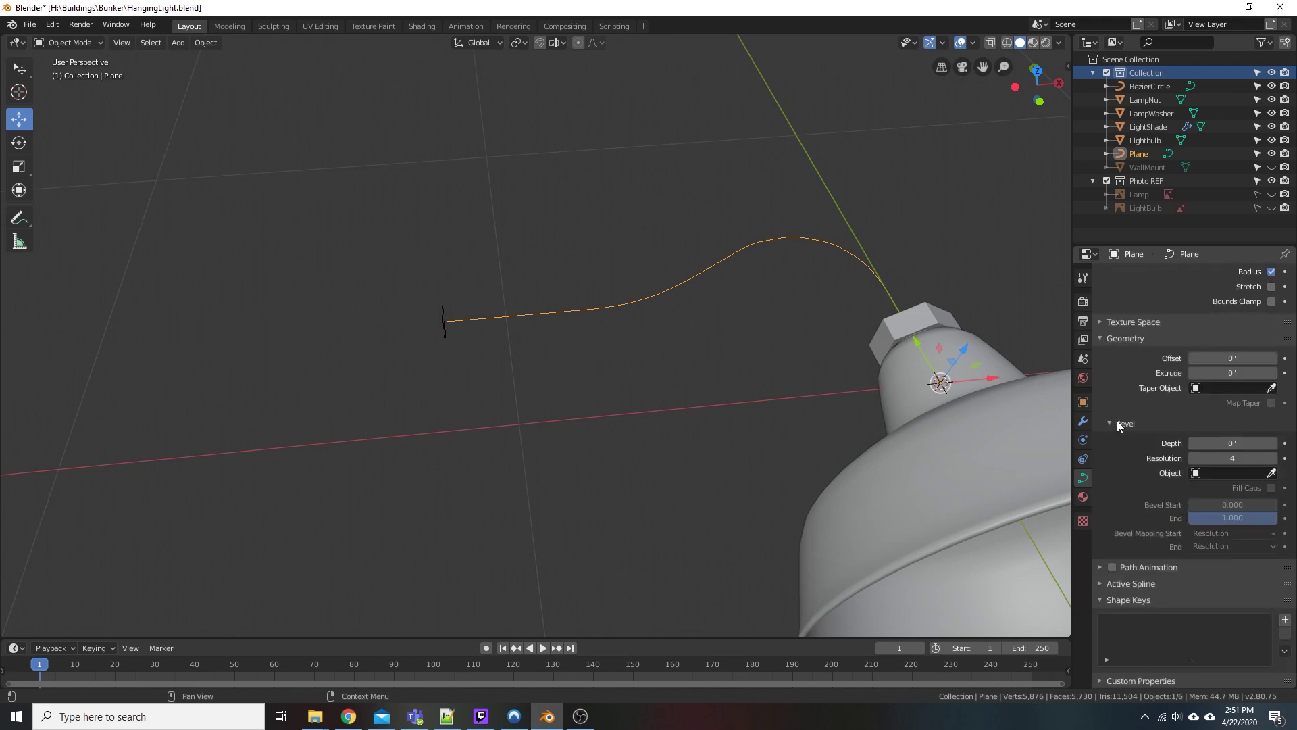
pyautogui.click(1272, 475)
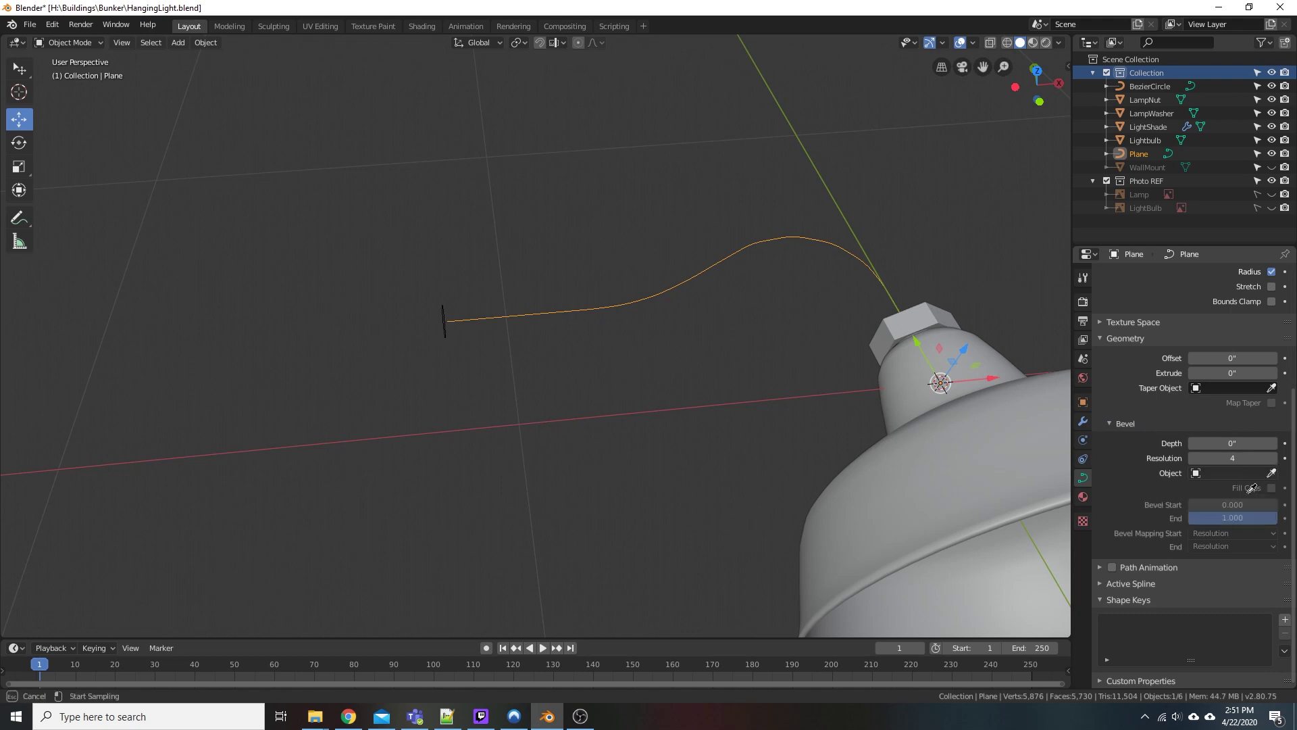
pyautogui.click(446, 305)
pyautogui.moveTo(560, 444); pyautogui.dragTo(573, 480, button='middle')
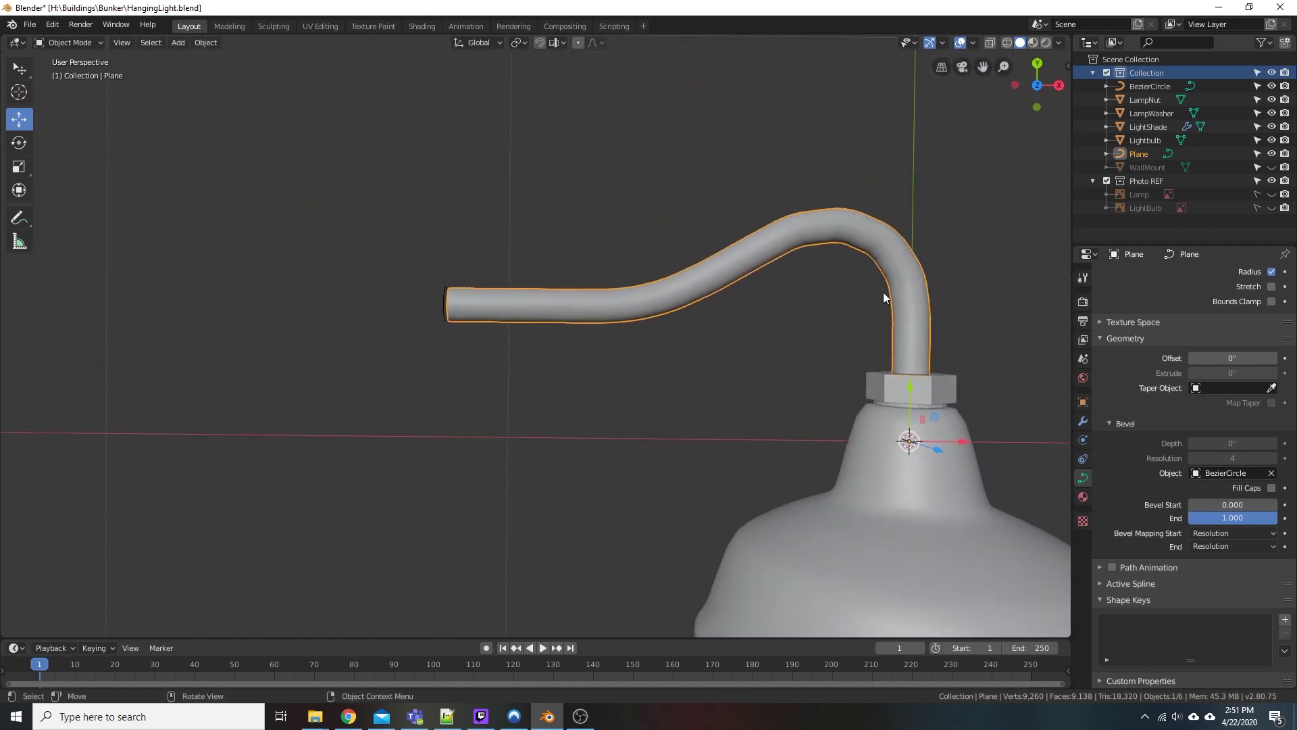
# Make the WallMount visible again and orbit to view the whole lamp
pyautogui.moveTo(883, 298); pyautogui.dragTo(594, 351, button='middle')
pyautogui.click(1271, 167)
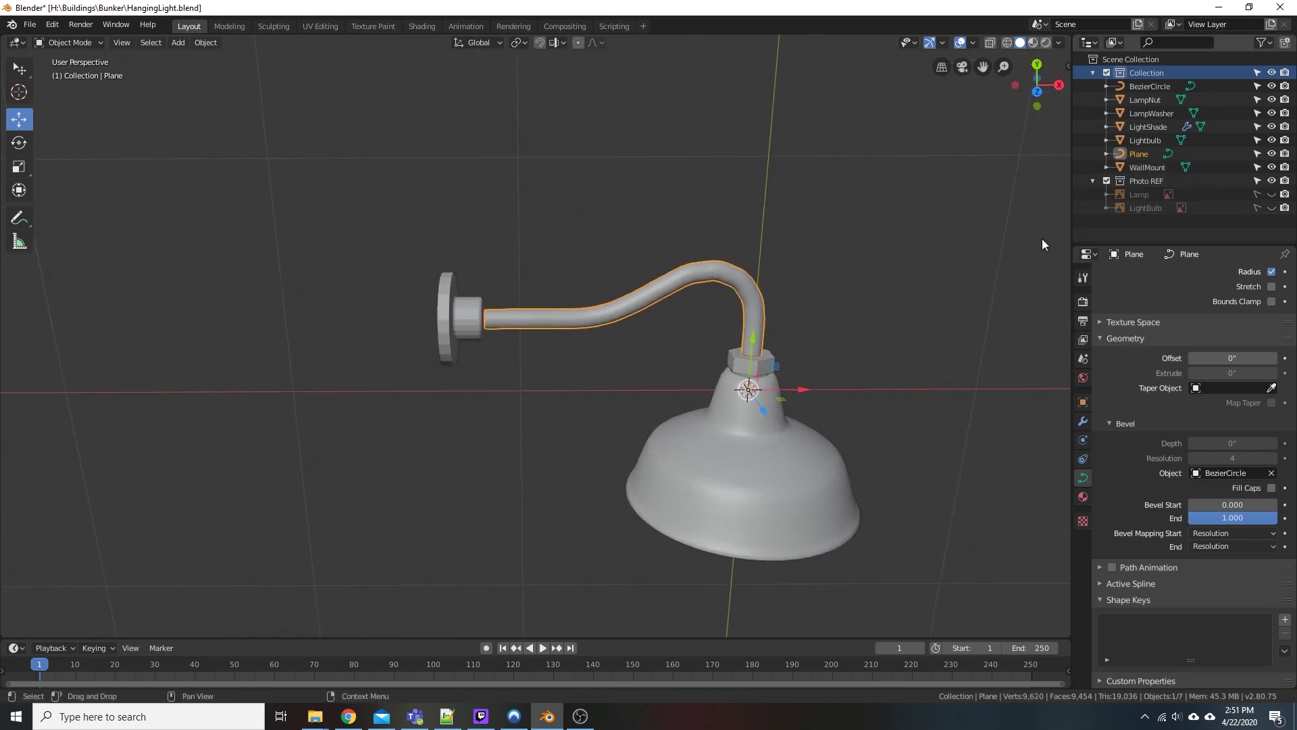
pyautogui.scroll(10, 474, 311)
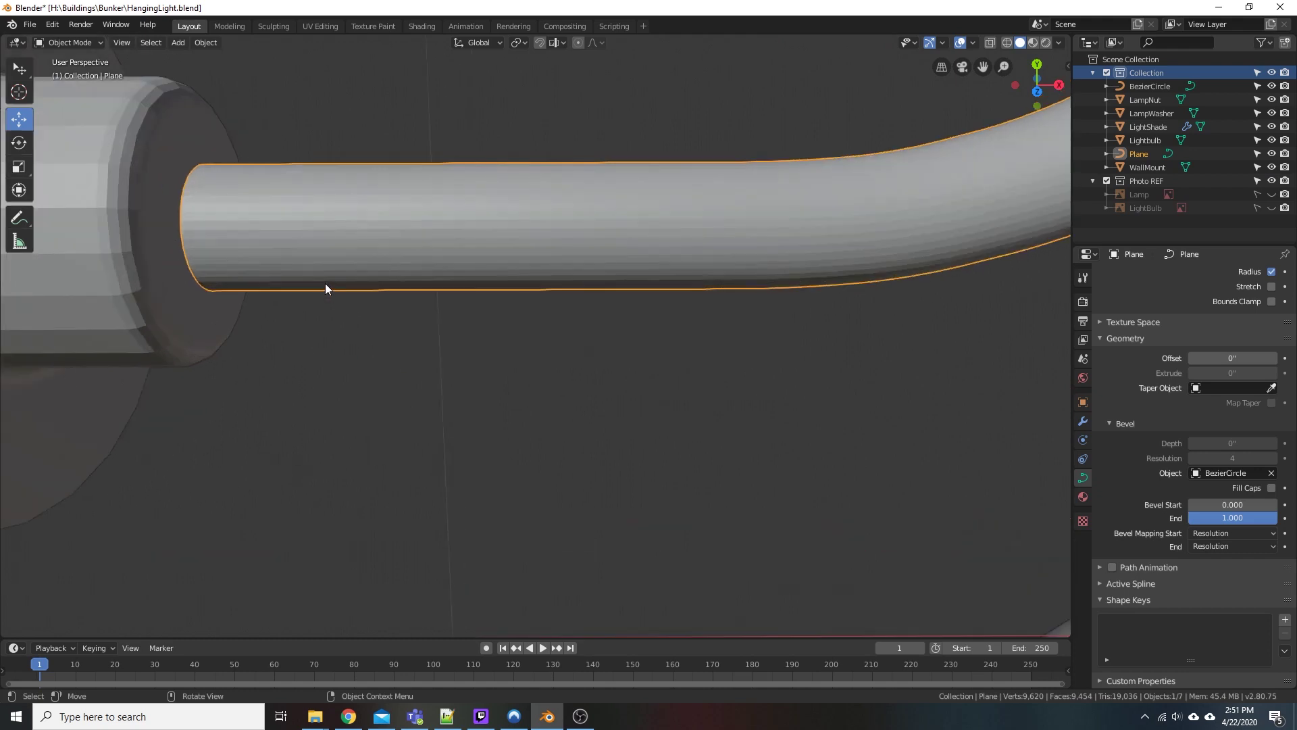
pyautogui.scroll(-8, 331, 288)
pyautogui.moveTo(595, 366); pyautogui.dragTo(611, 304, button='middle')
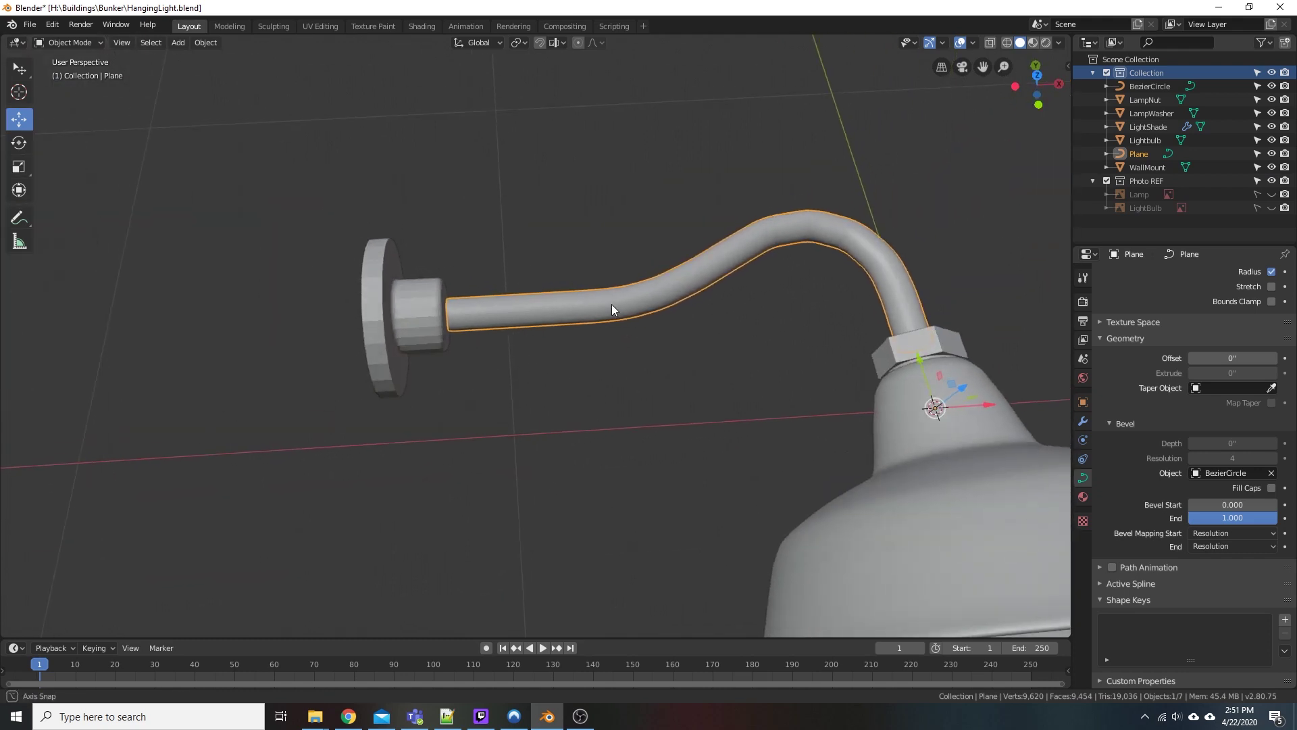
pyautogui.scroll(-3, 635, 372)
pyautogui.moveTo(657, 380); pyautogui.dragTo(825, 395, button='middle')
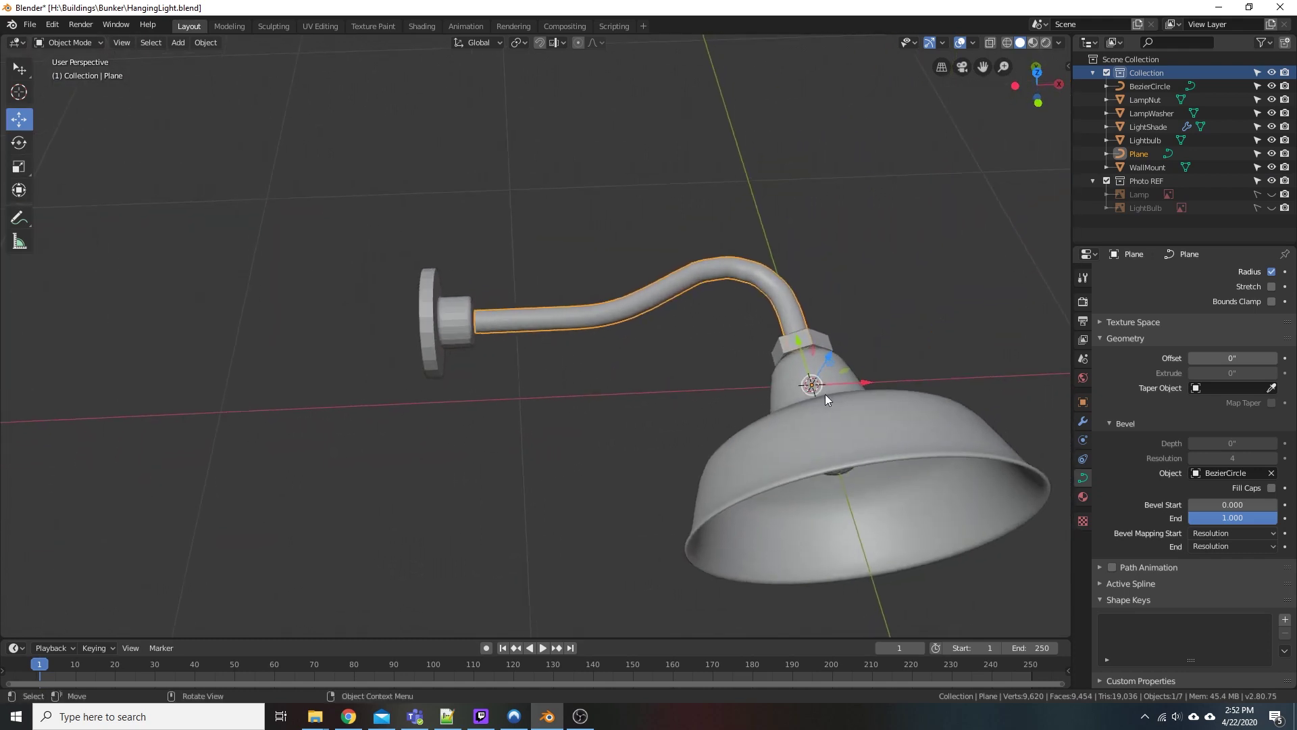
# Rename the Plane curve to GooseNeck
pyautogui.doubleClick(1146, 153)
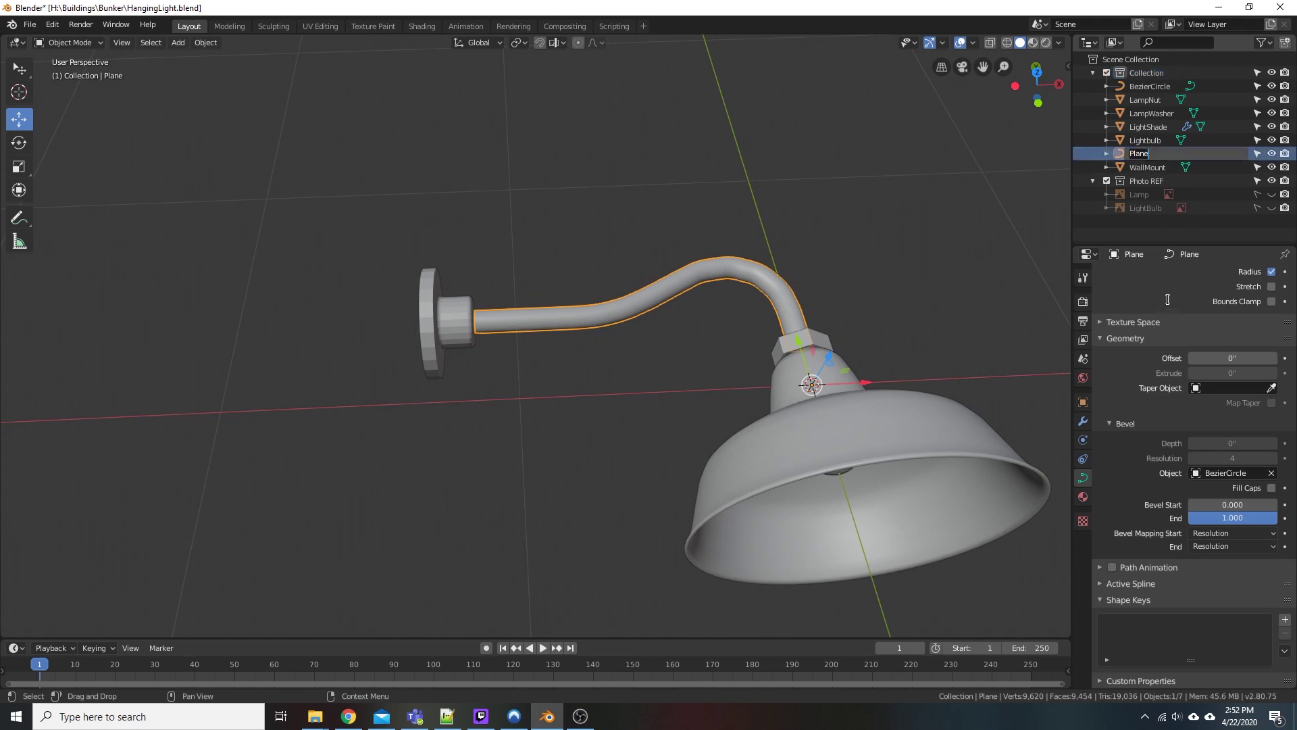
pyautogui.write('GooseNM')
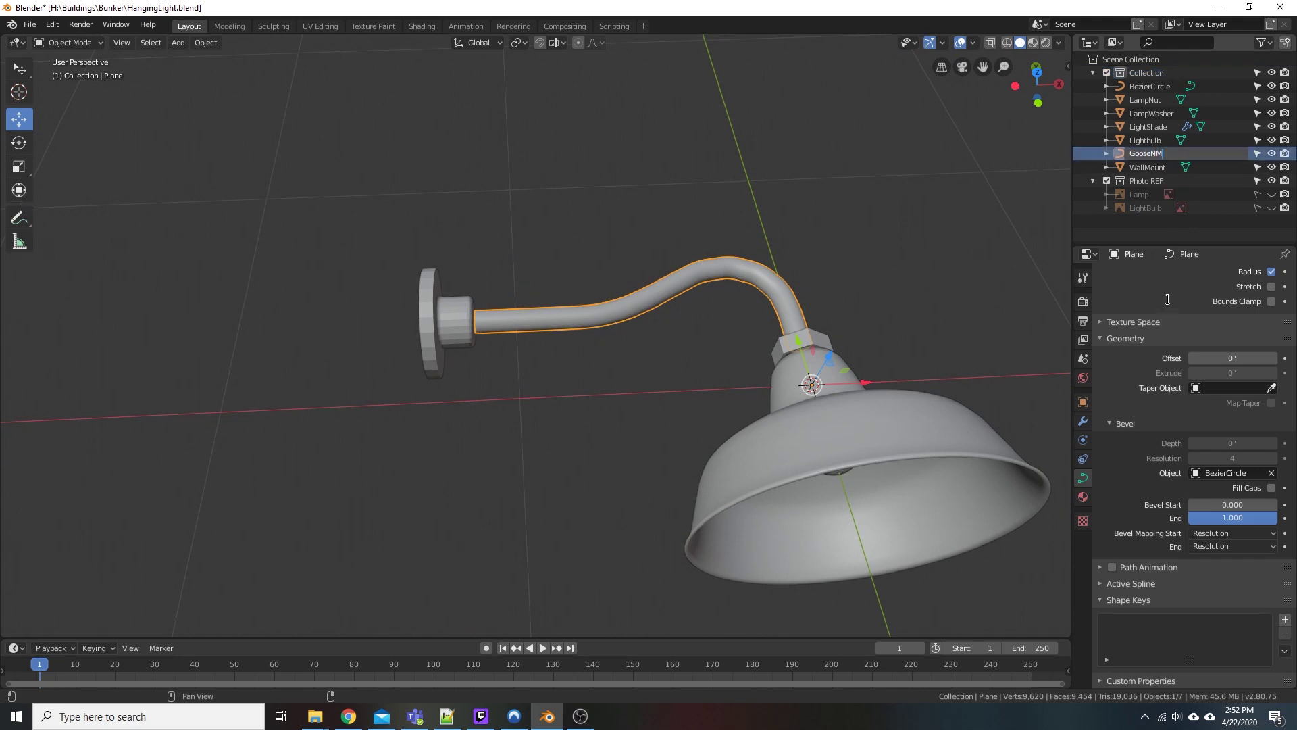
pyautogui.press('BackSpace')
pyautogui.write('eck')
pyautogui.press('Return')
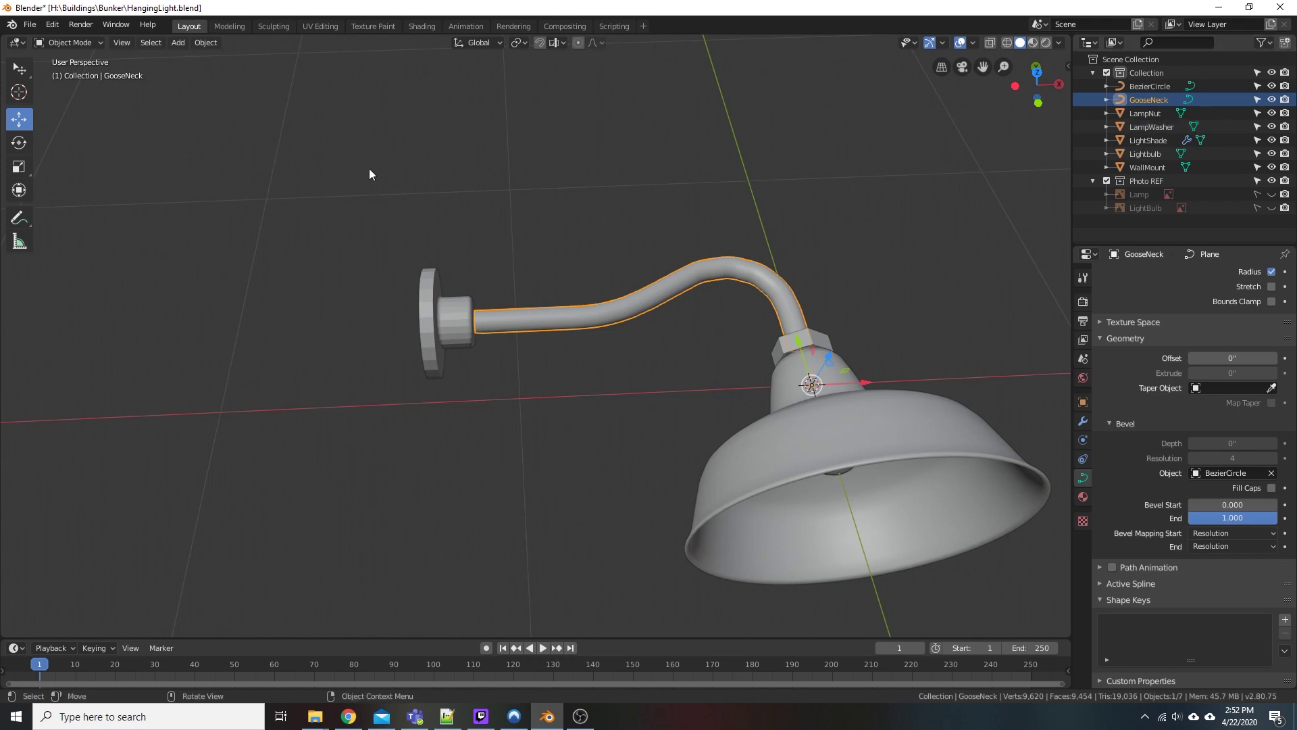
# Convert GooseNeck to a mesh via Object > Convert to Mesh, then select BezierCircle
pyautogui.click(206, 44)
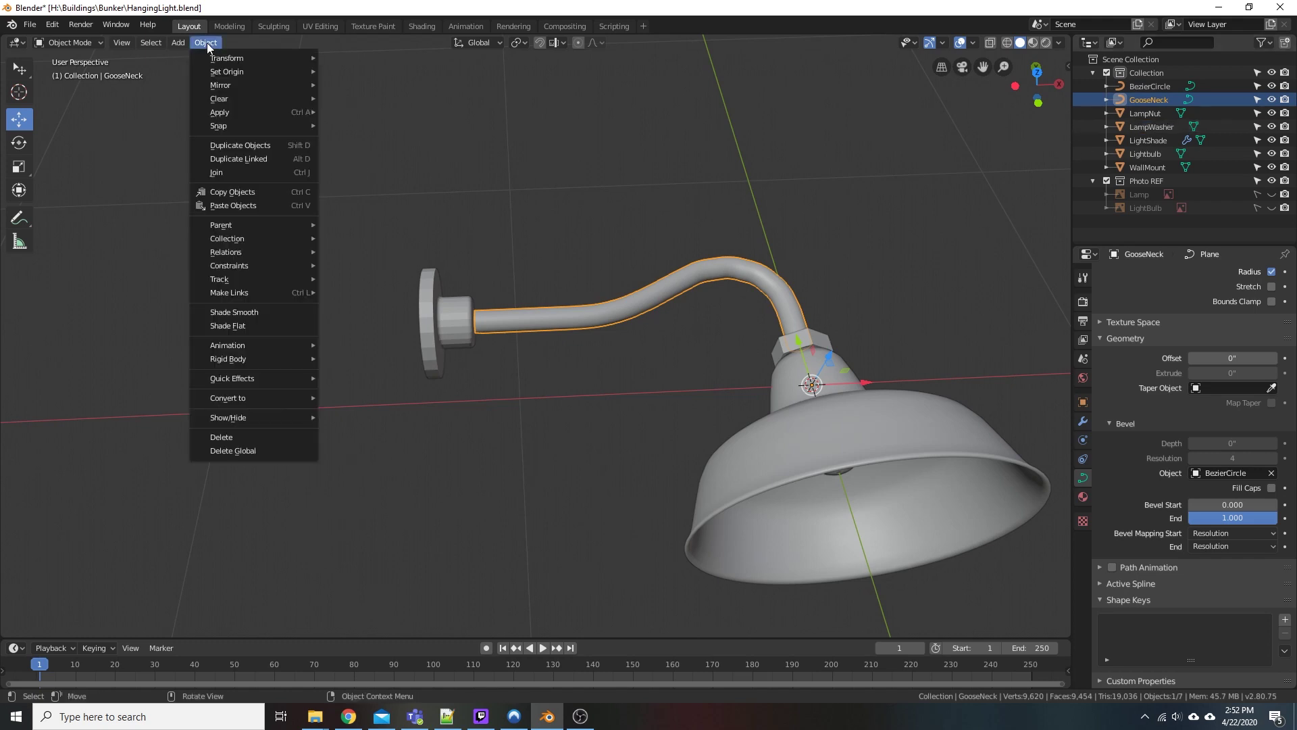
pyautogui.moveTo(263, 396)
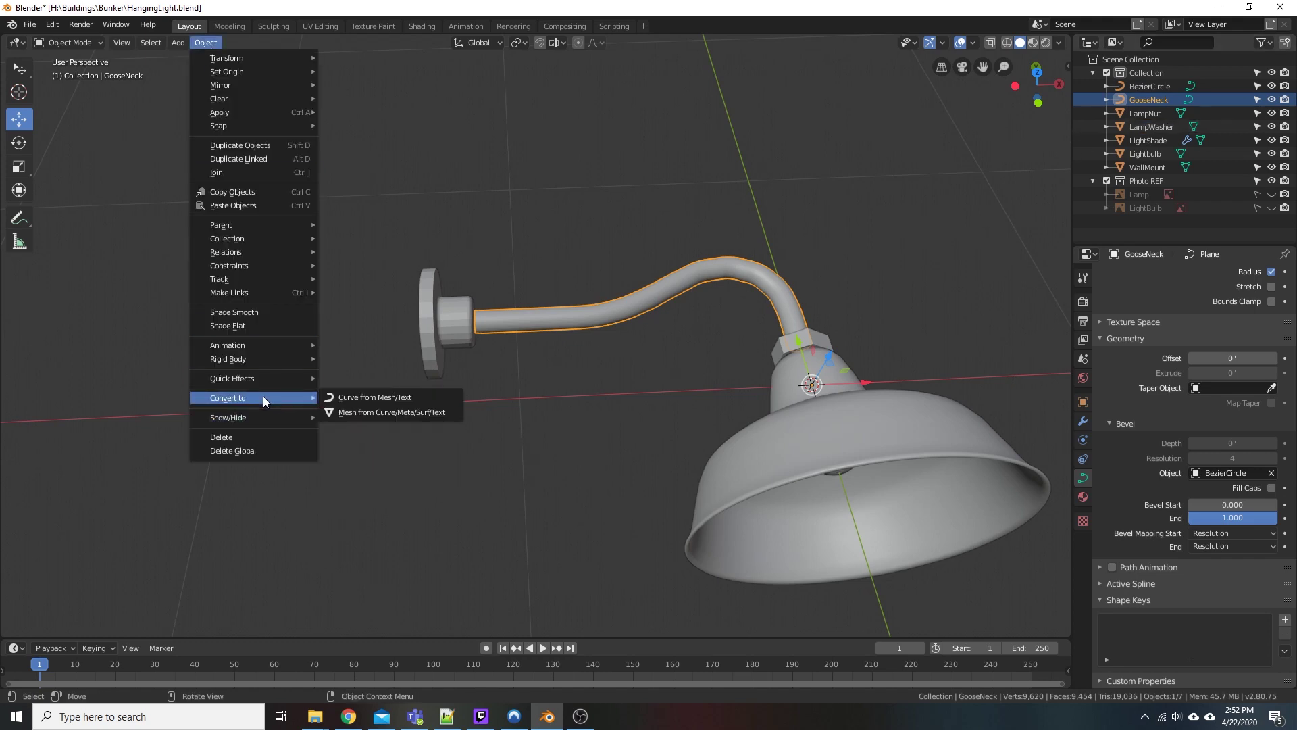
pyautogui.click(358, 413)
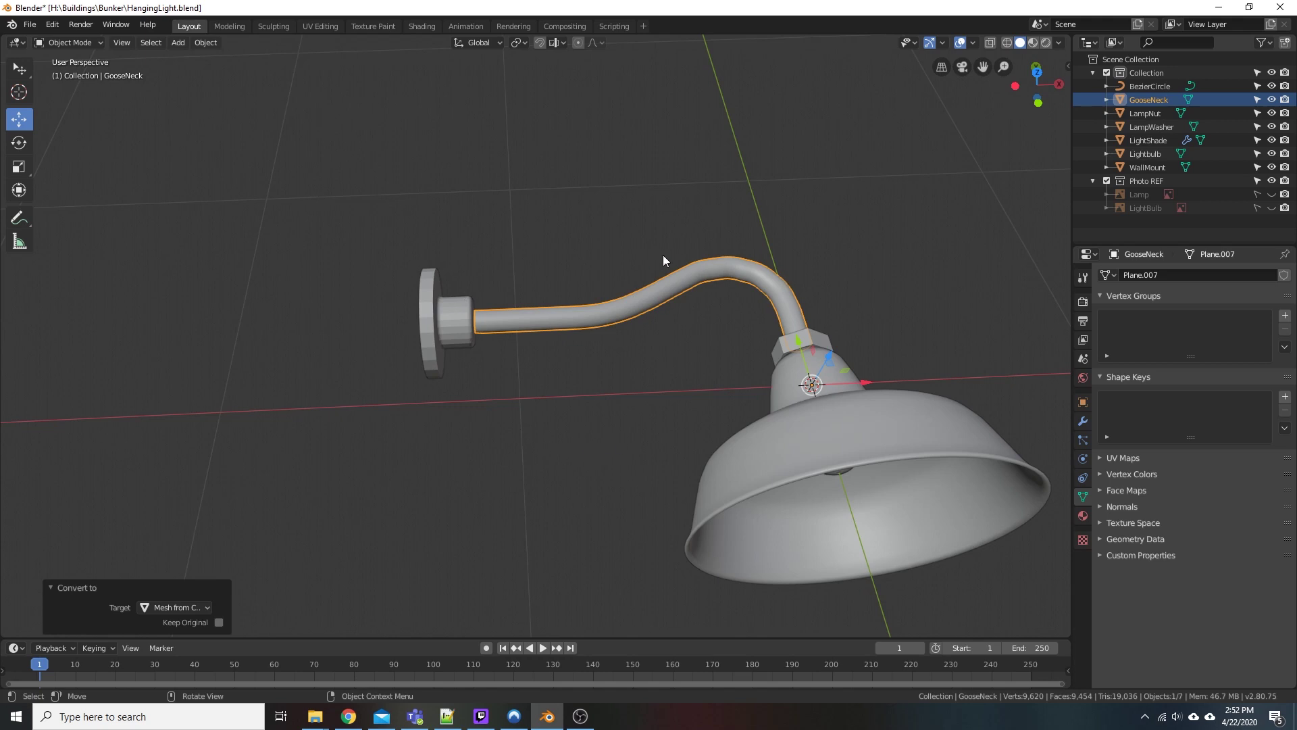
pyautogui.click(1163, 86)
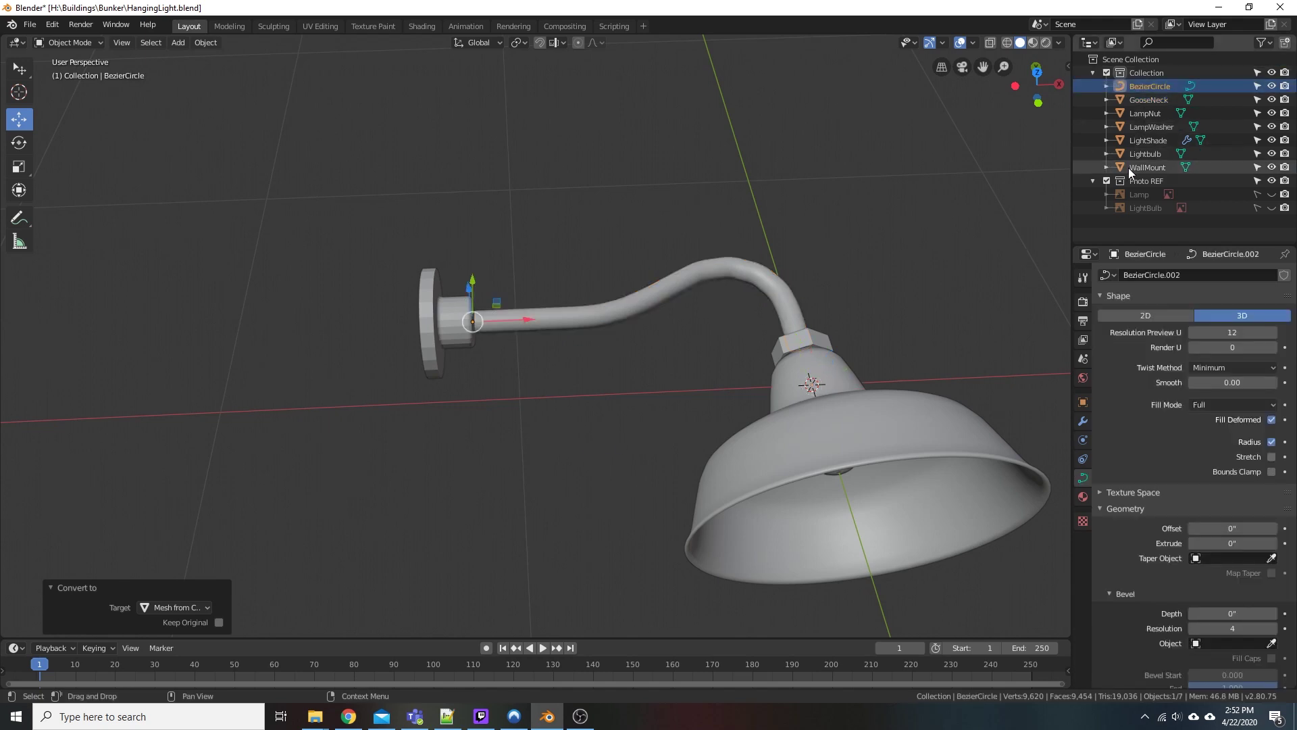
# Delete the BezierCircle profile object and orbit to inspect the lamp, including the shade's underside
pyautogui.rightClick(1145, 87)
pyautogui.click(1105, 86)
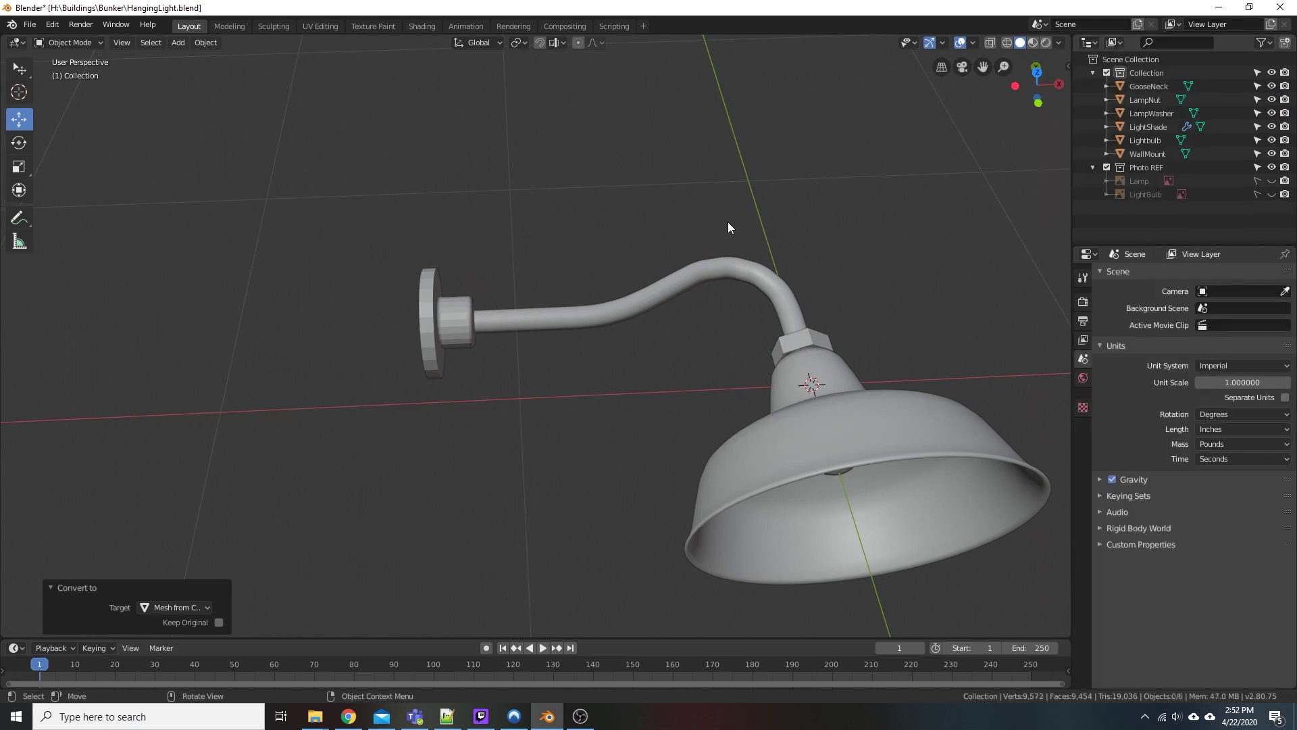
pyautogui.moveTo(728, 222); pyautogui.dragTo(825, 304, button='middle')
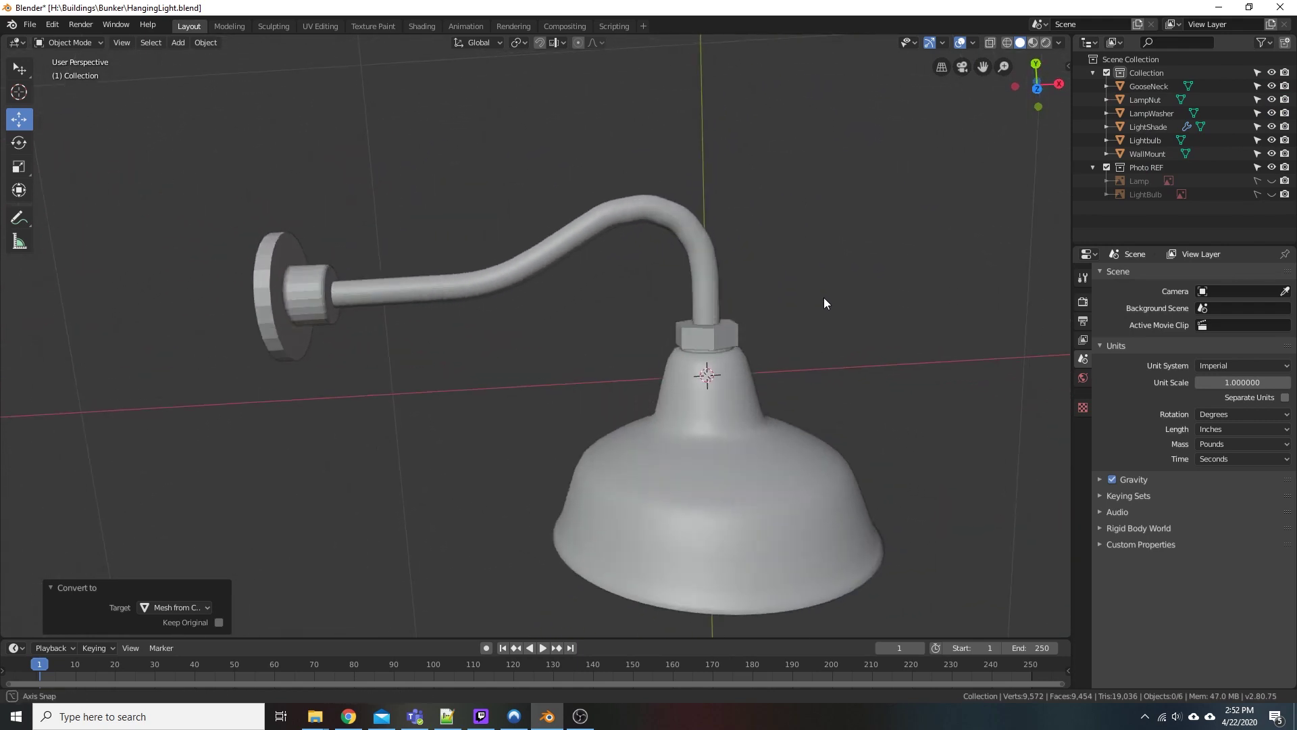
pyautogui.moveTo(757, 342); pyautogui.dragTo(641, 298, button='middle')
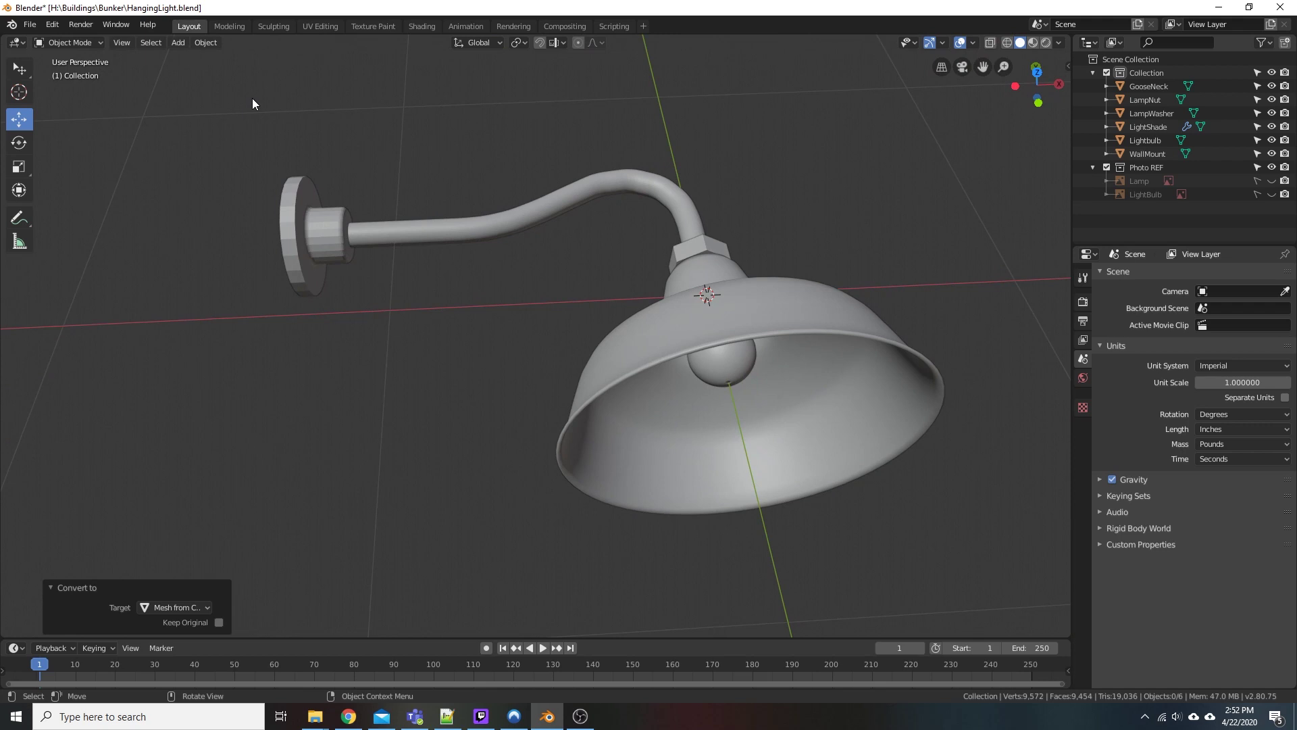
pyautogui.moveTo(430, 187); pyautogui.dragTo(465, 296, button='middle')
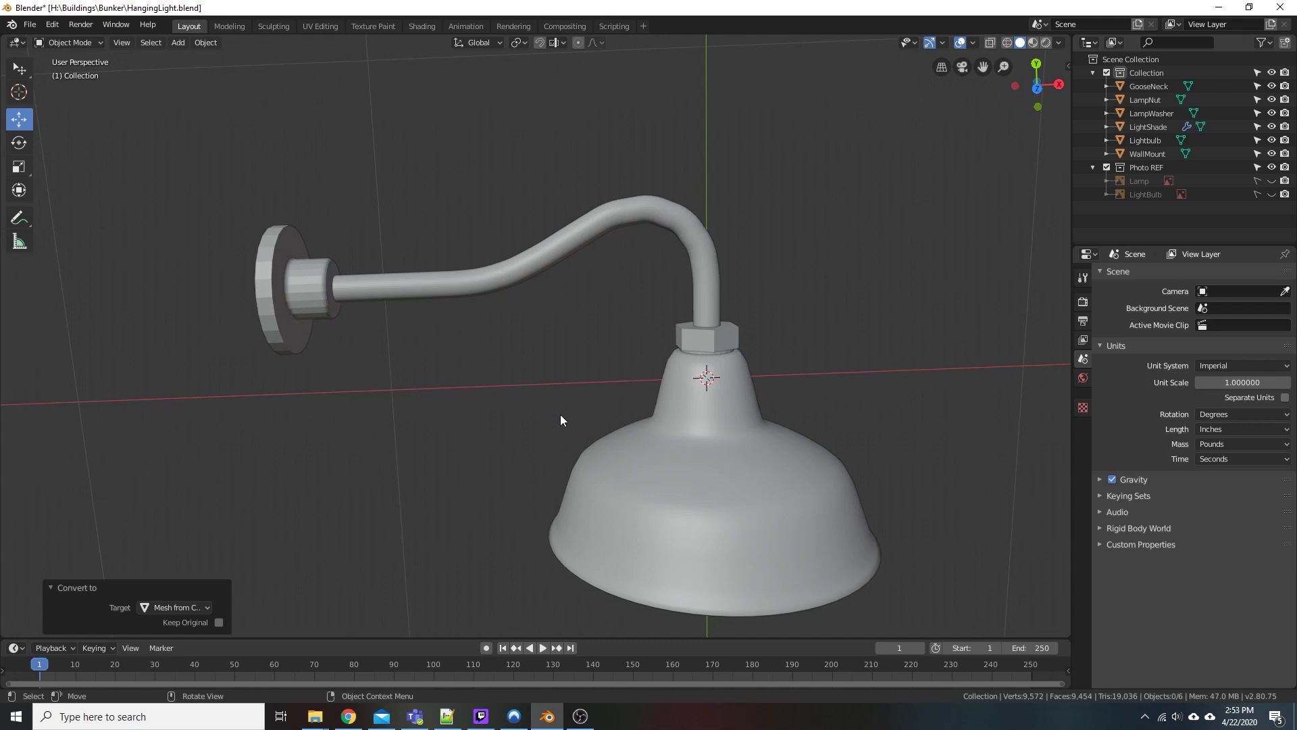
pyautogui.moveTo(561, 421); pyautogui.dragTo(524, 348, button='middle')
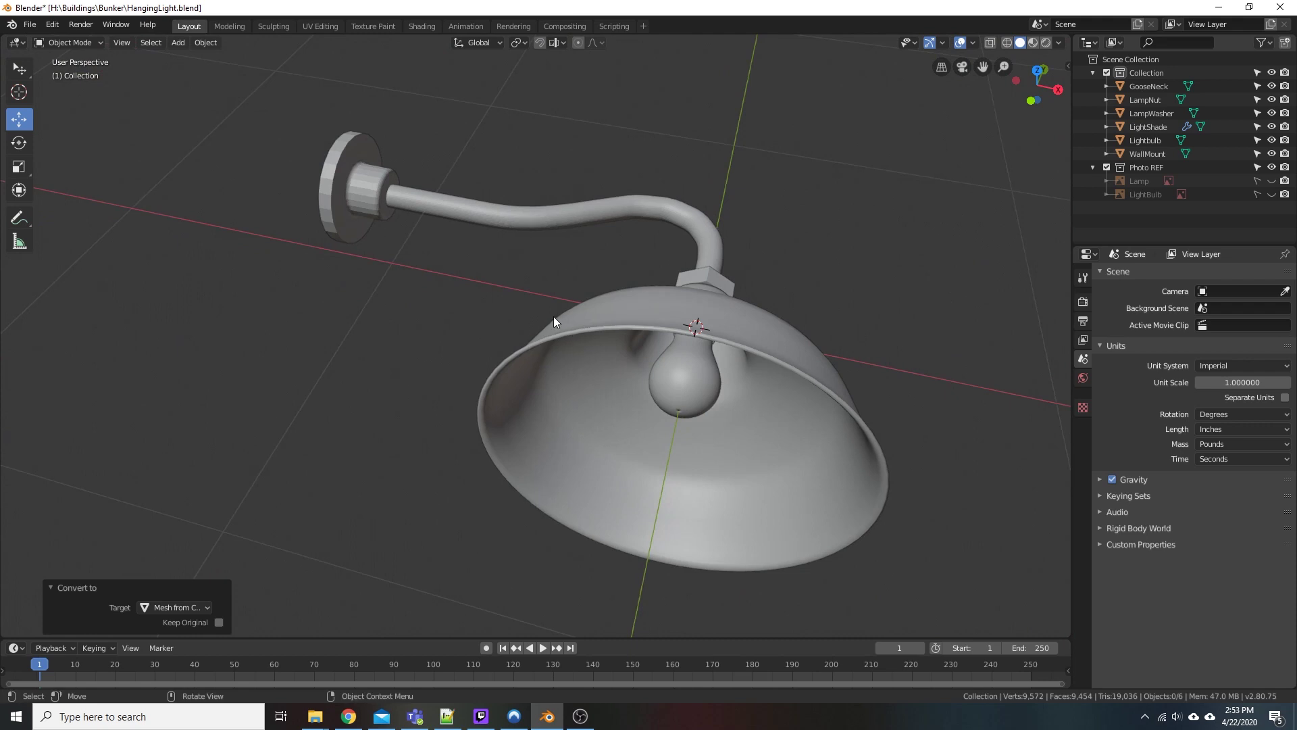